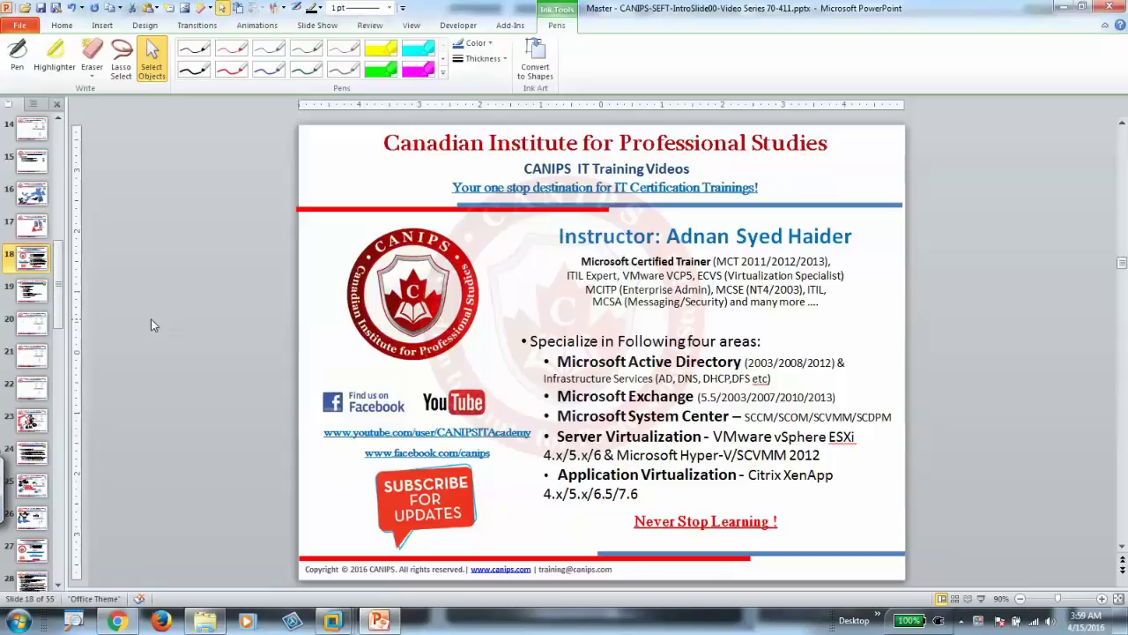
Scroll from slide 18 to the Chapter 5 Group Policy outline on slide 19
scroll(167, 326, "down", 1)
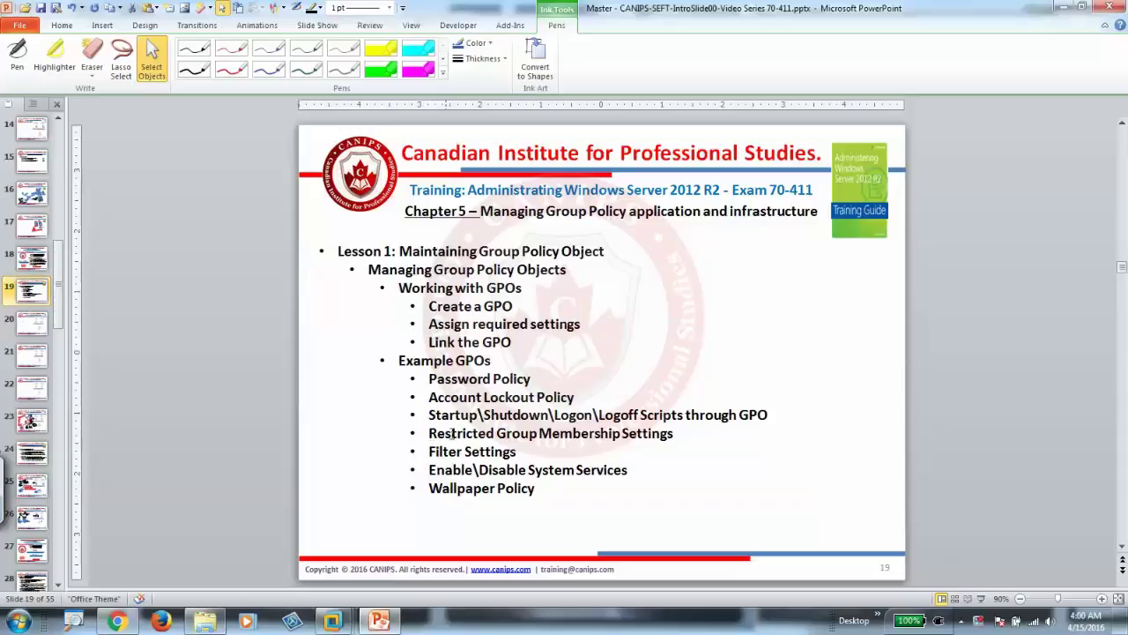
On slide 20, use the Pen to ink AD and Managers beside the diagram's server sketches
left_click(31, 323)
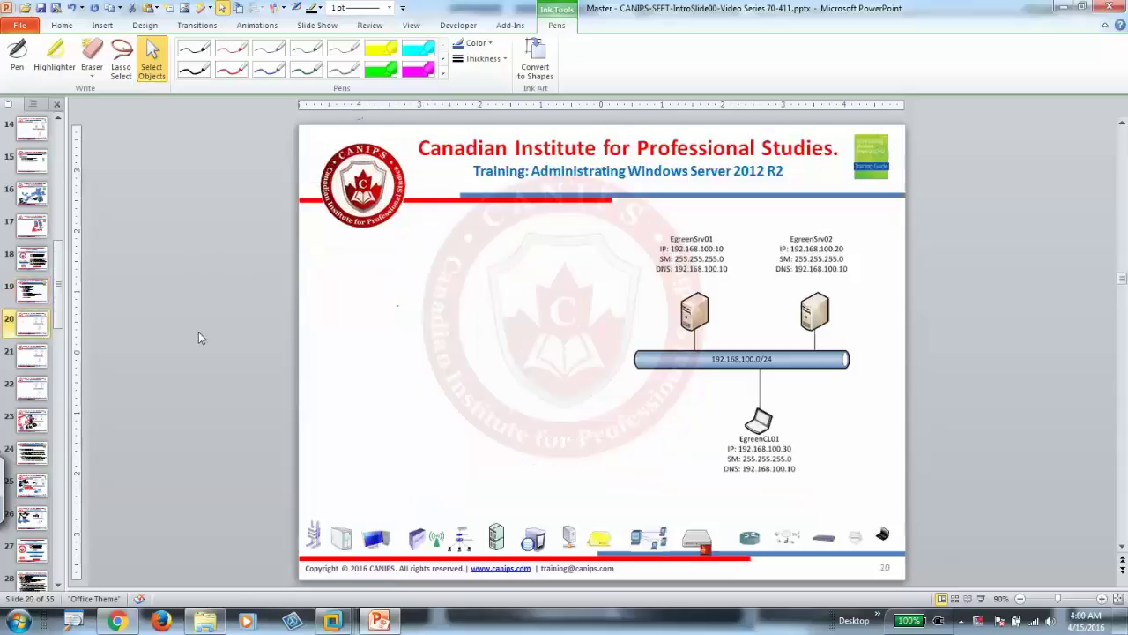
left_click(270, 66)
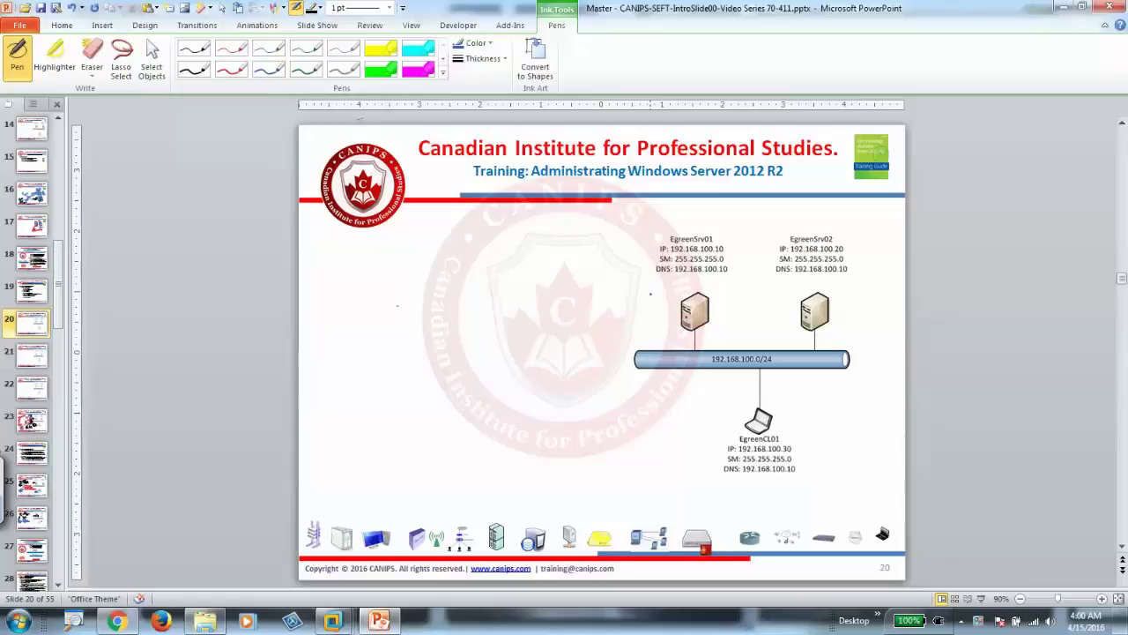
mouse_move(615, 295)
left_mouse_down()
mouse_move(623, 281)
mouse_move(630, 294)
mouse_move(684, 296)
mouse_move(588, 261)
mouse_move(571, 240)
mouse_move(587, 260)
mouse_move(547, 300)
mouse_move(581, 318)
mouse_move(554, 323)
mouse_move(566, 330)
mouse_move(554, 348)
mouse_move(581, 337)
mouse_move(586, 349)
left_mouse_up()
mouse_move(594, 342)
left_mouse_down()
mouse_move(601, 334)
mouse_move(596, 386)
mouse_move(640, 399)
mouse_move(622, 370)
mouse_move(620, 394)
left_mouse_up()
Ink a mark in the cloud, branch lines down from Managers, a BR box and a pointing person
left_click_drag(616, 379, 627, 378)
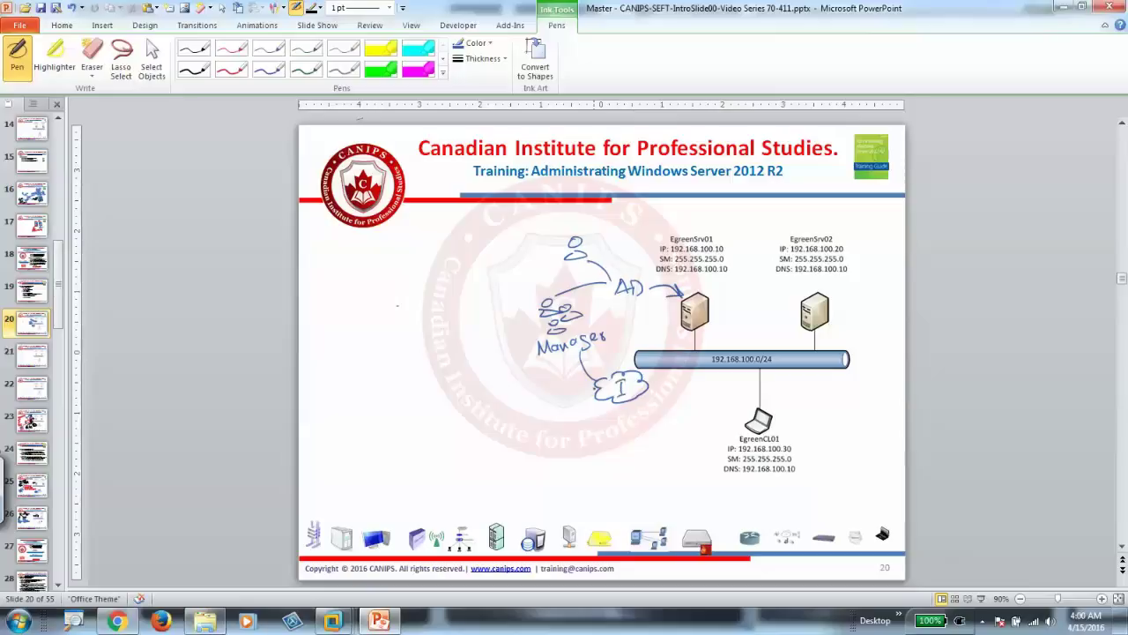
mouse_move(559, 370)
left_mouse_down()
mouse_move(547, 427)
mouse_move(569, 426)
mouse_move(519, 459)
mouse_move(540, 468)
mouse_move(599, 453)
mouse_move(571, 446)
left_mouse_up()
left_click_drag(557, 429, 573, 432)
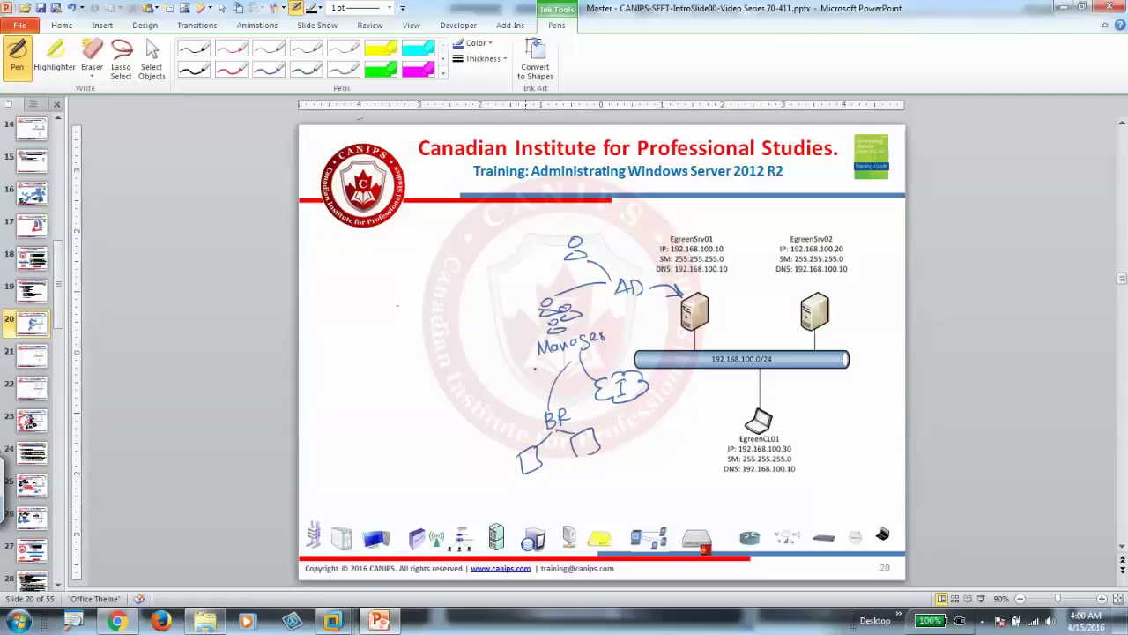
mouse_move(562, 361)
left_mouse_down()
mouse_move(507, 388)
mouse_move(491, 430)
mouse_move(515, 429)
left_mouse_up()
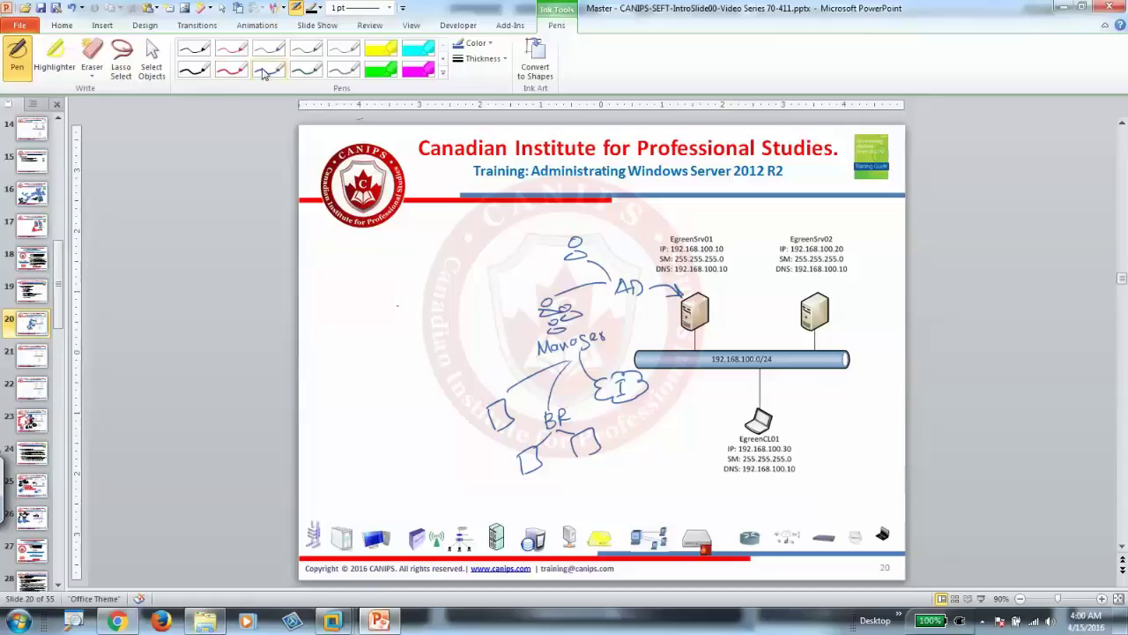
mouse_move(490, 295)
left_mouse_down()
mouse_move(485, 317)
mouse_move(527, 306)
left_mouse_up()
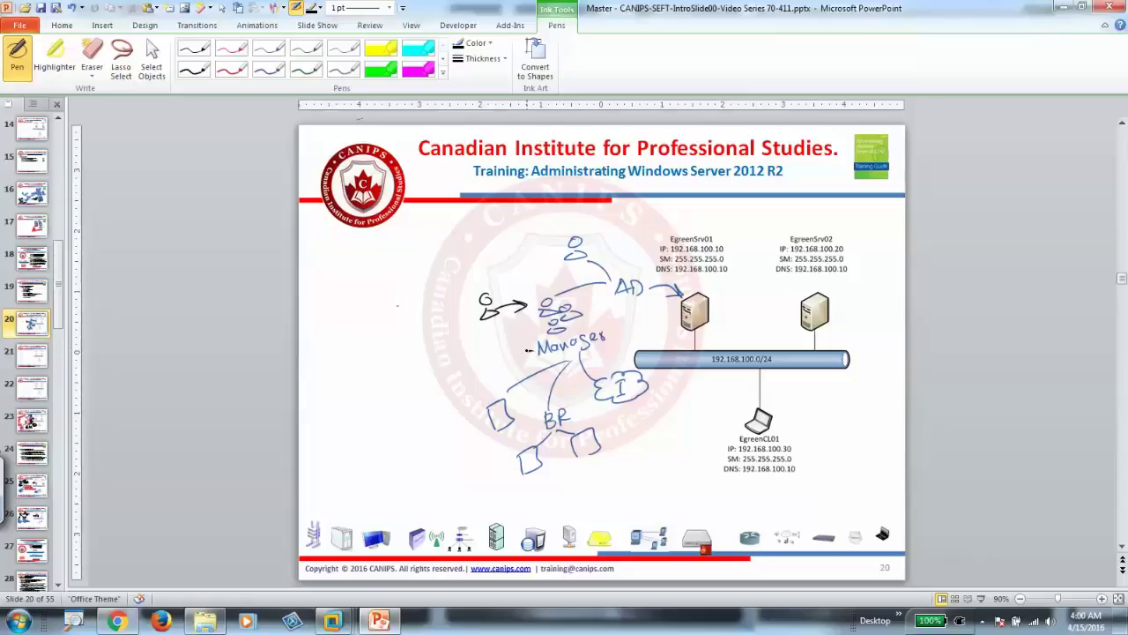
Ink a line from Managers to an RGM label, then a GPO label branching to two small figures
mouse_move(527, 350)
left_mouse_down()
mouse_move(461, 363)
mouse_move(420, 388)
mouse_move(421, 375)
left_mouse_up()
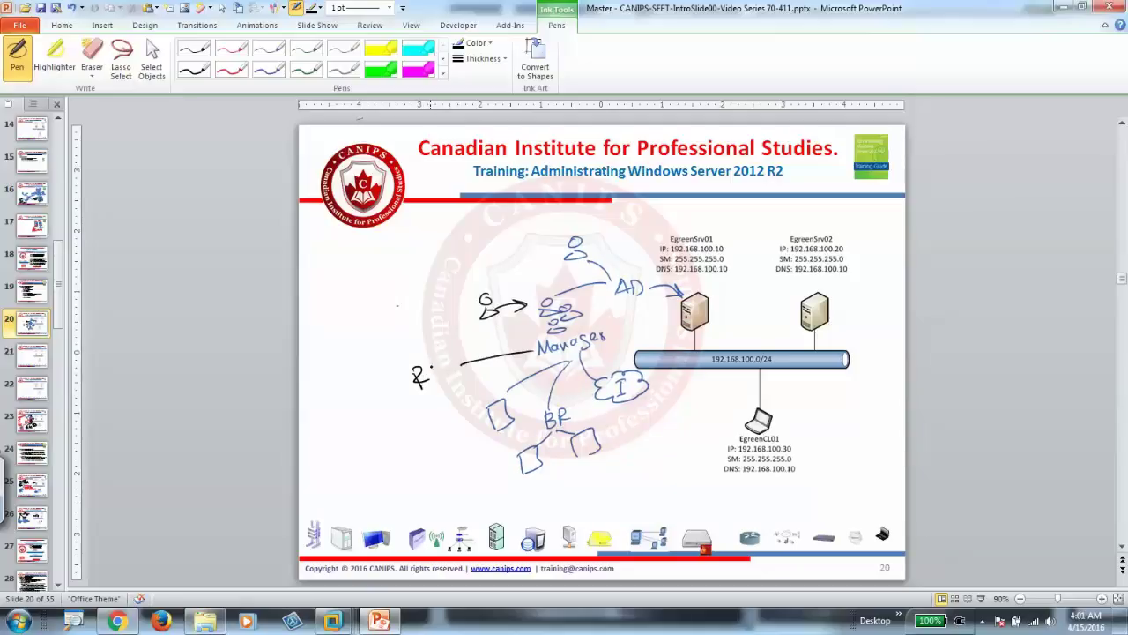
mouse_move(432, 364)
left_mouse_down()
mouse_move(434, 377)
mouse_move(457, 371)
left_mouse_up()
mouse_move(409, 389)
left_mouse_down()
mouse_move(368, 425)
mouse_move(395, 413)
left_mouse_up()
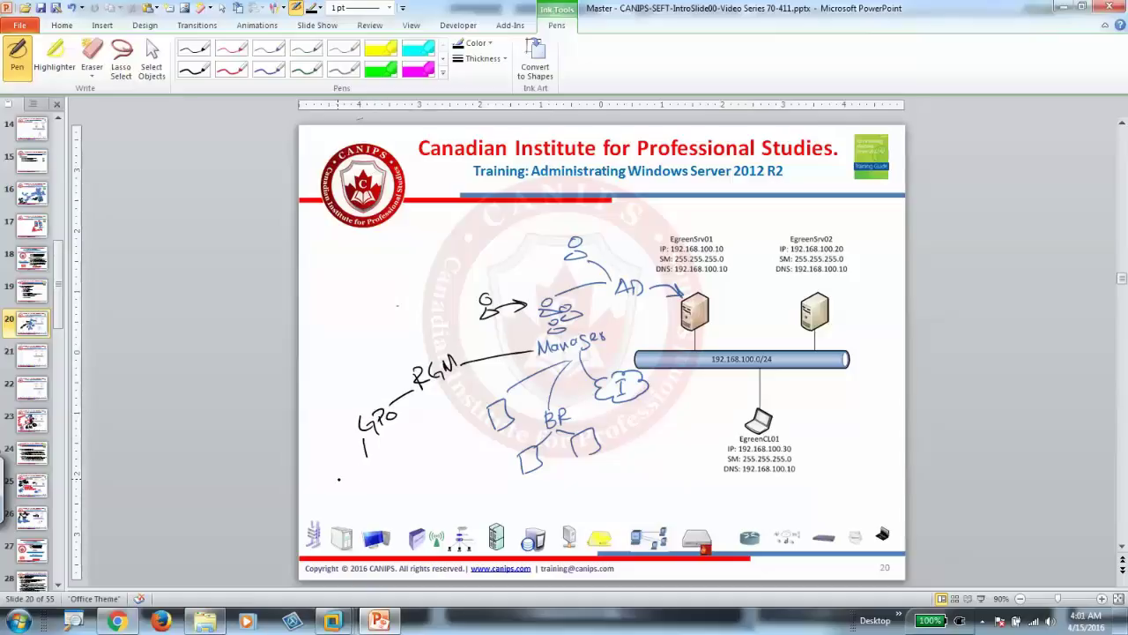
left_click_drag(334, 474, 335, 495)
left_click_drag(392, 461, 411, 478)
mouse_move(364, 456)
left_mouse_down()
mouse_move(351, 472)
mouse_move(381, 467)
left_mouse_up()
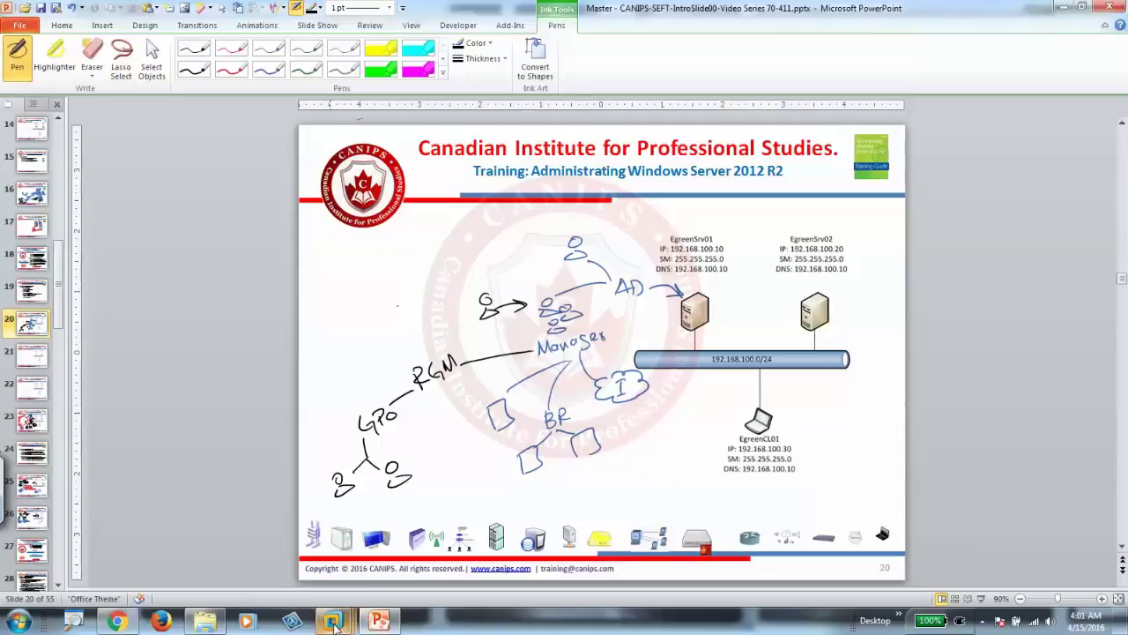
On Egreensrv01, launch Active Directory Users and Computers and expand Toronto > Managers > Users
mouse_move(340, 621)
left_click(328, 546)
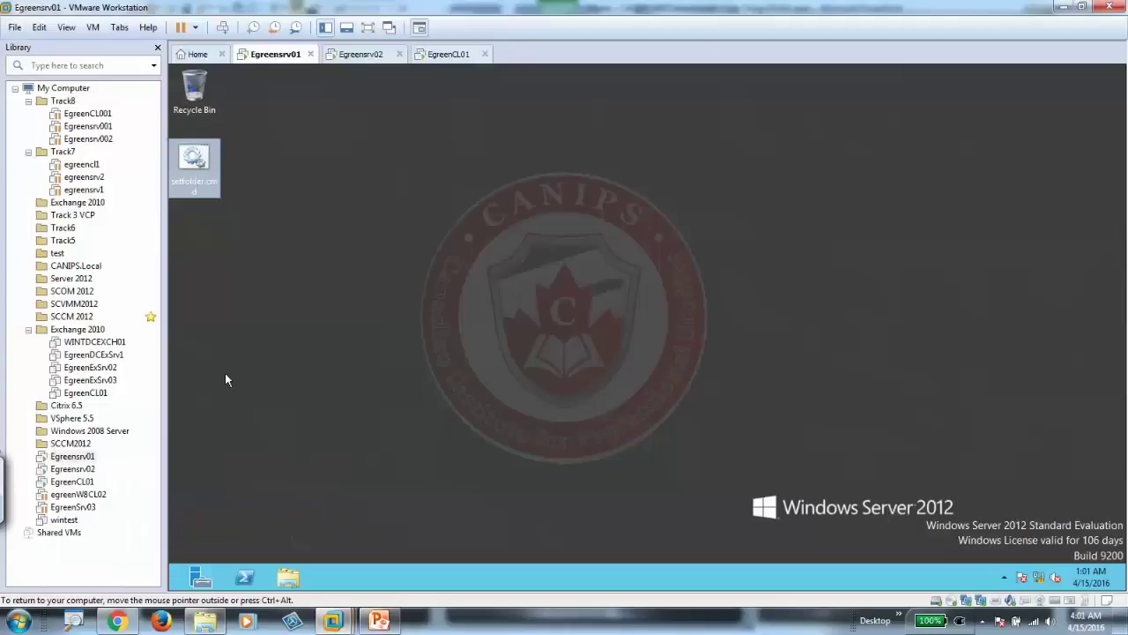
left_click(181, 589)
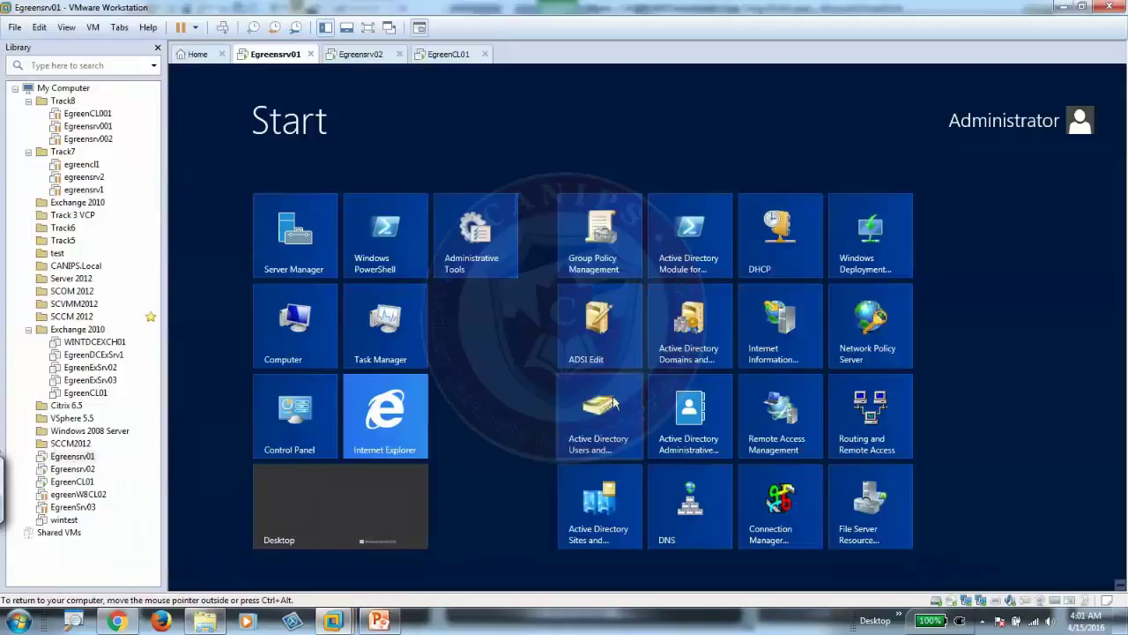
left_click(595, 419)
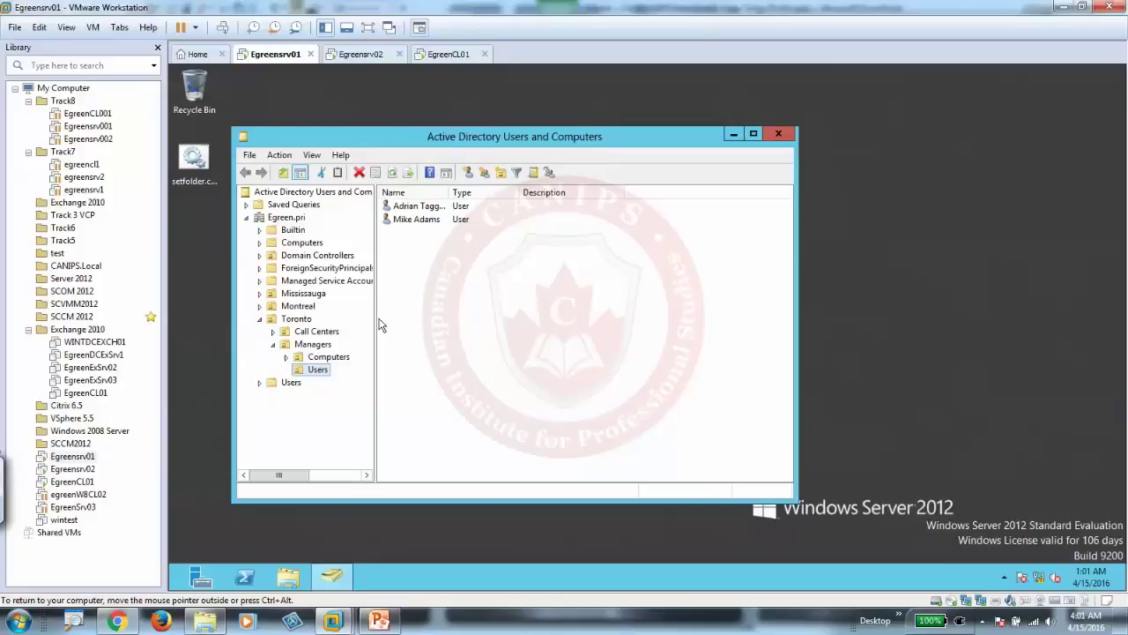
left_click(295, 321)
left_click(309, 346)
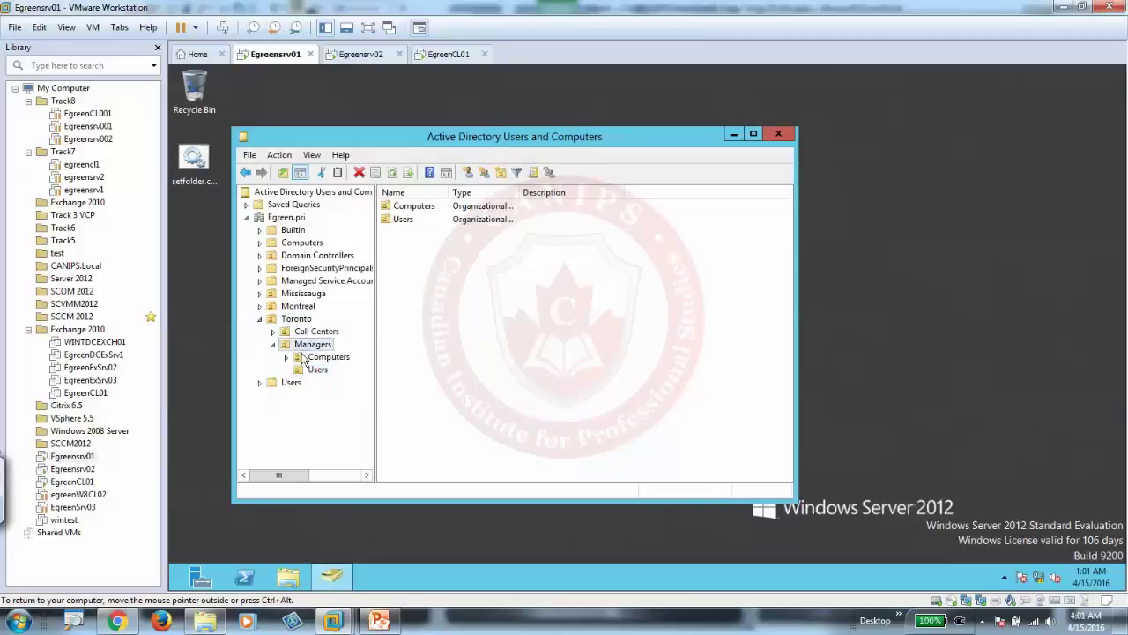
left_click(318, 370)
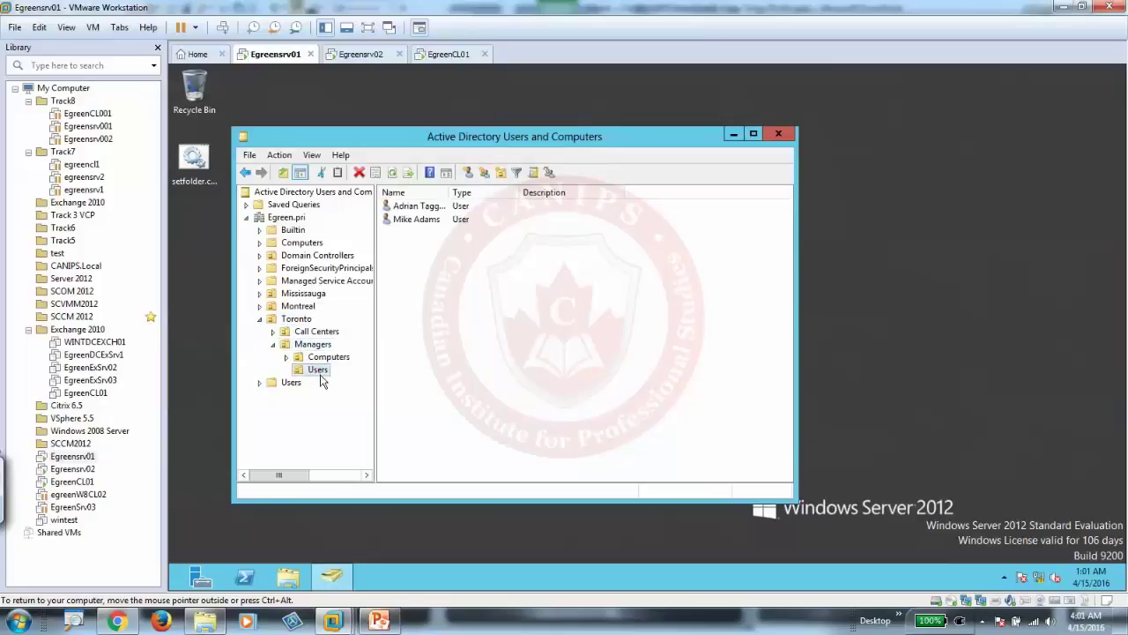
Create a new group named 'managers' in that Users OU
right_click(423, 284)
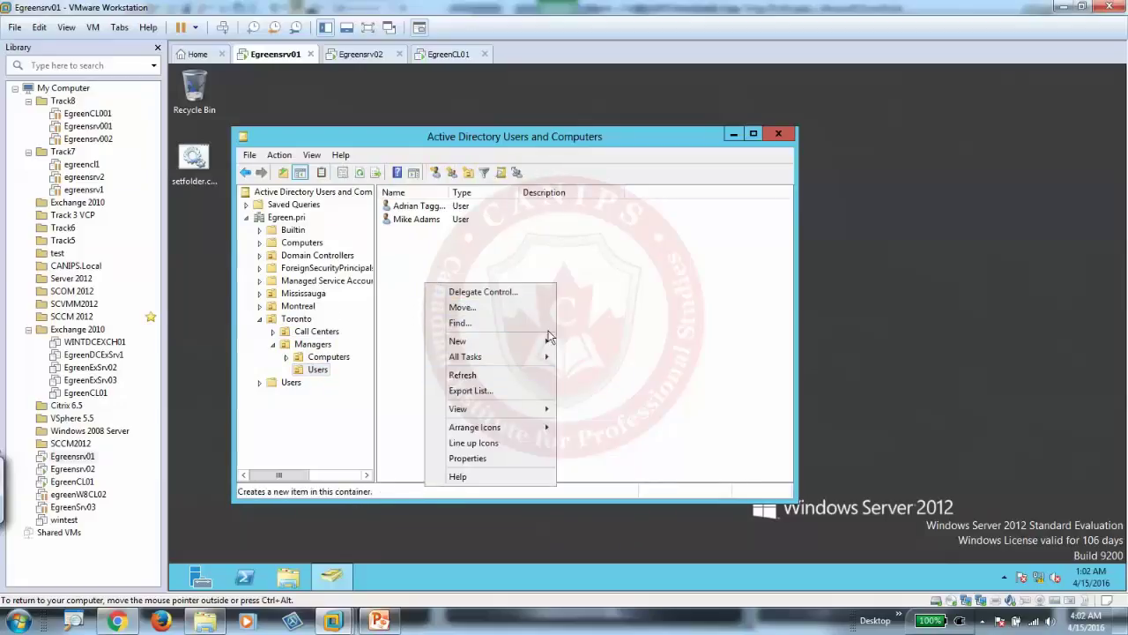
mouse_move(528, 344)
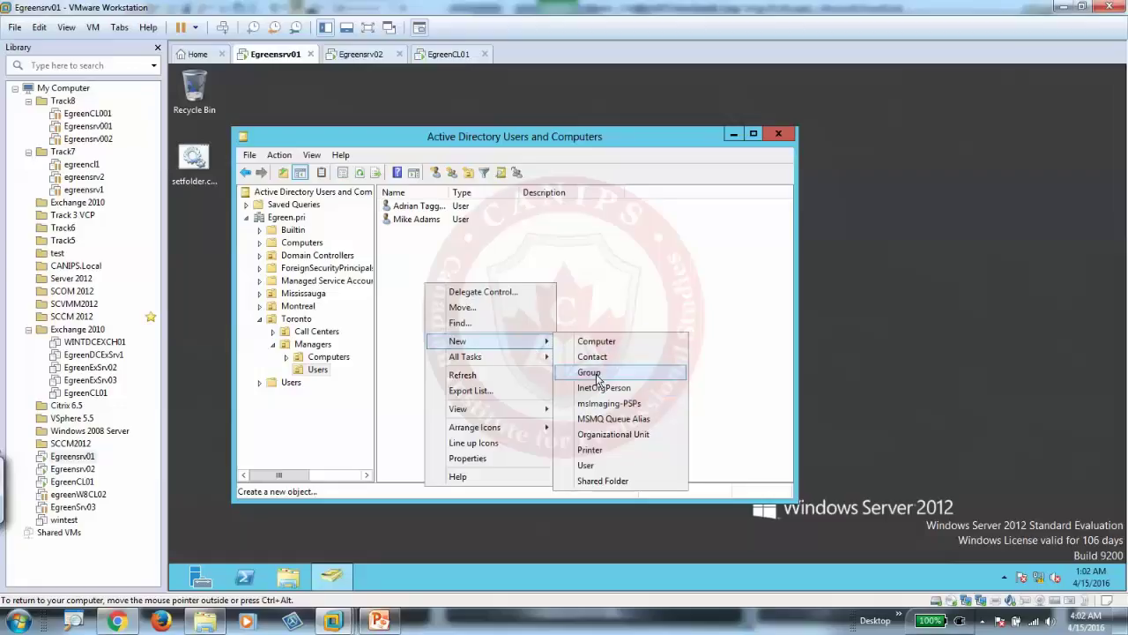
left_click(596, 374)
type("ma")
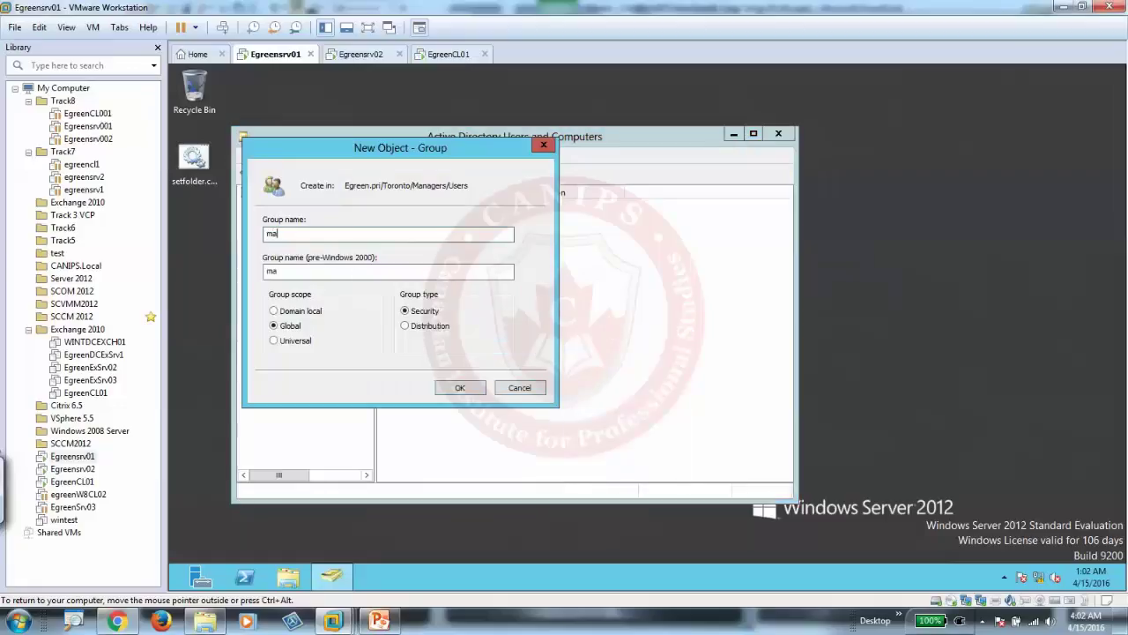
type("nagers")
left_click(461, 387)
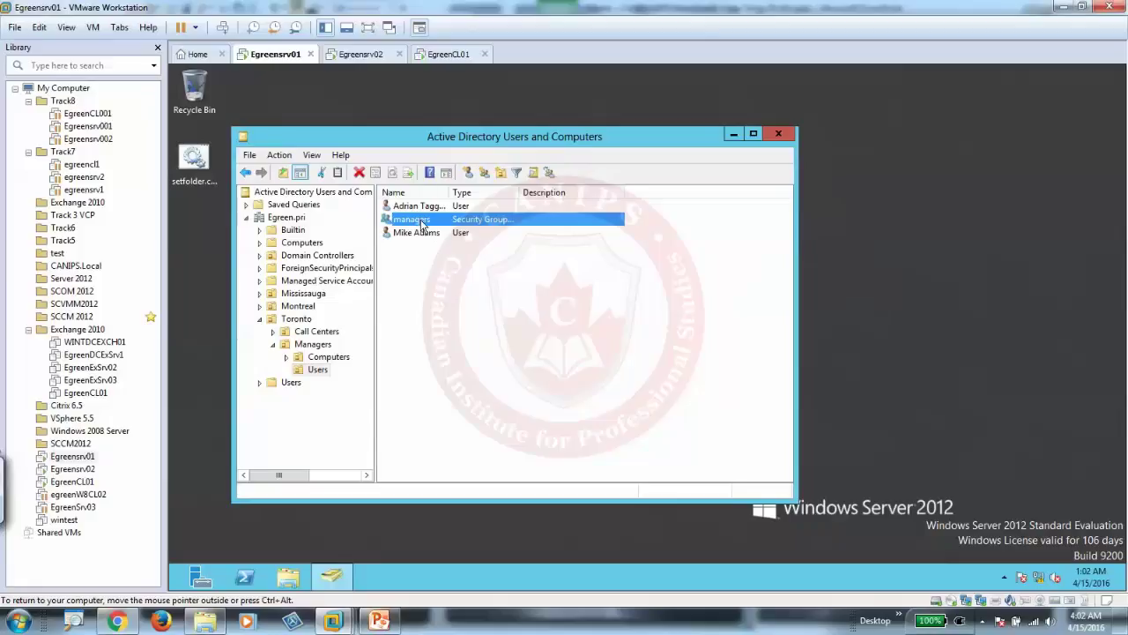
In the managers group's Members tab, add the first Managers user account
right_click(420, 224)
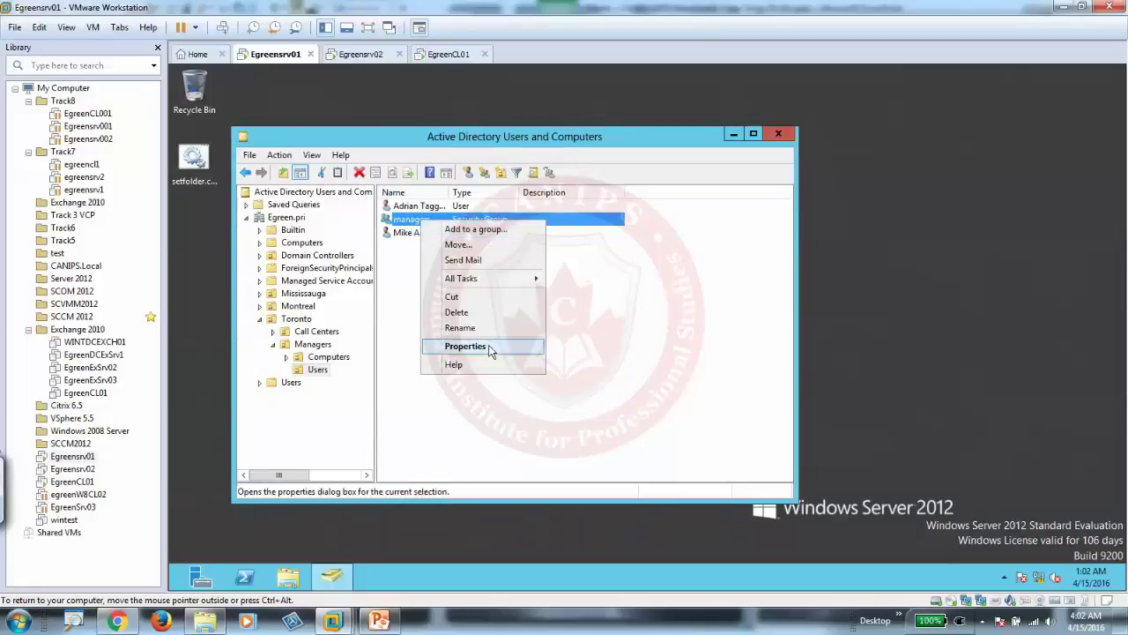
left_click(496, 347)
left_click(433, 187)
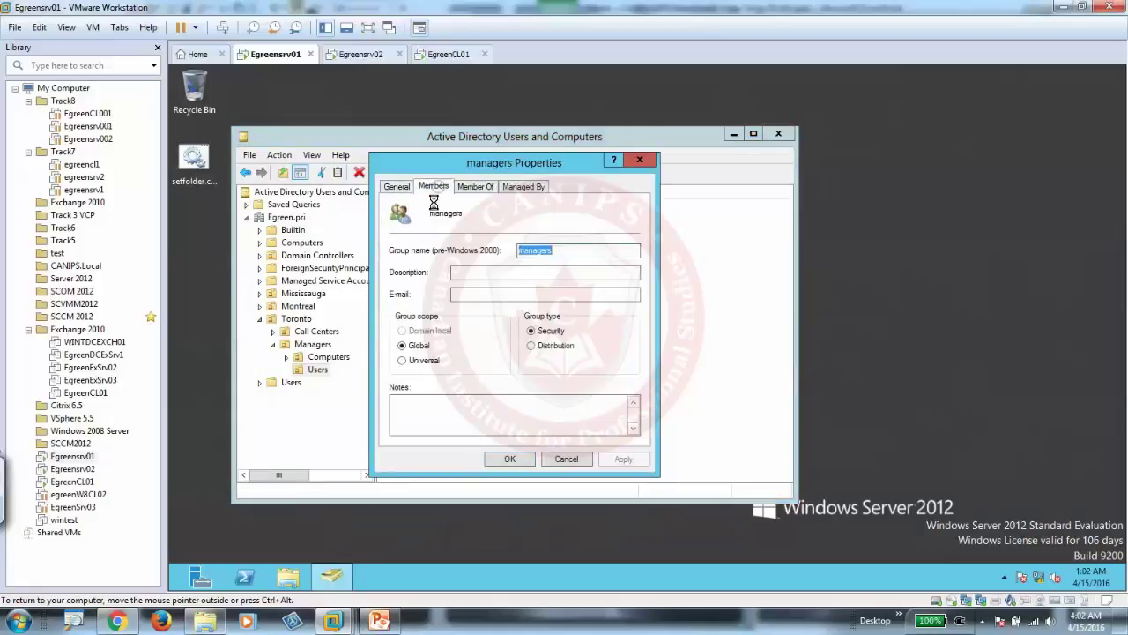
left_click(414, 418)
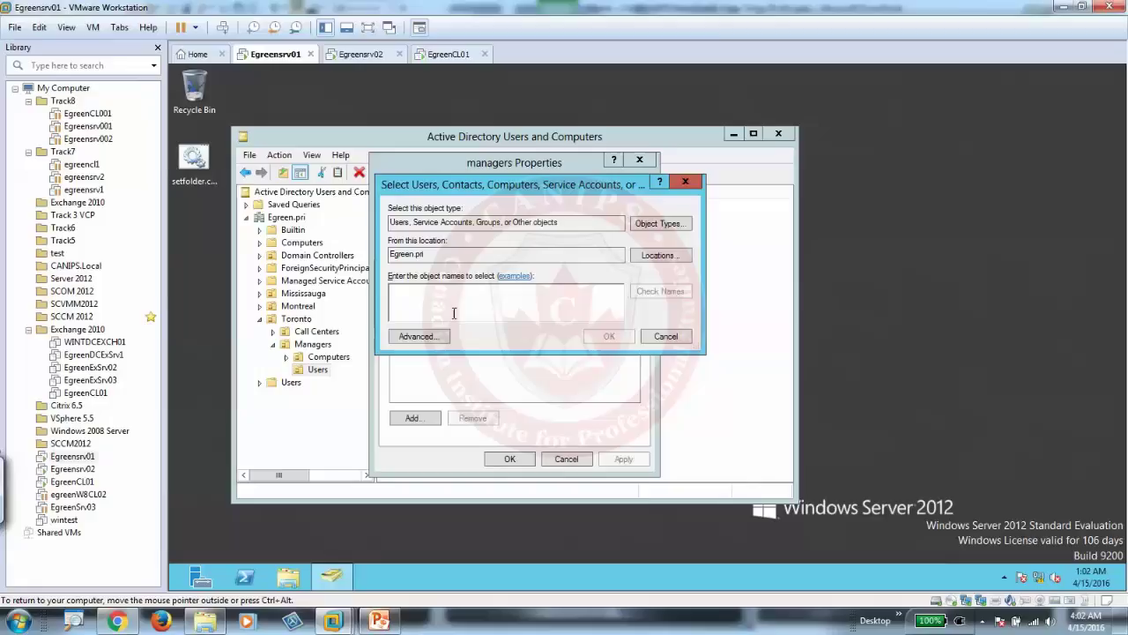
type("mike")
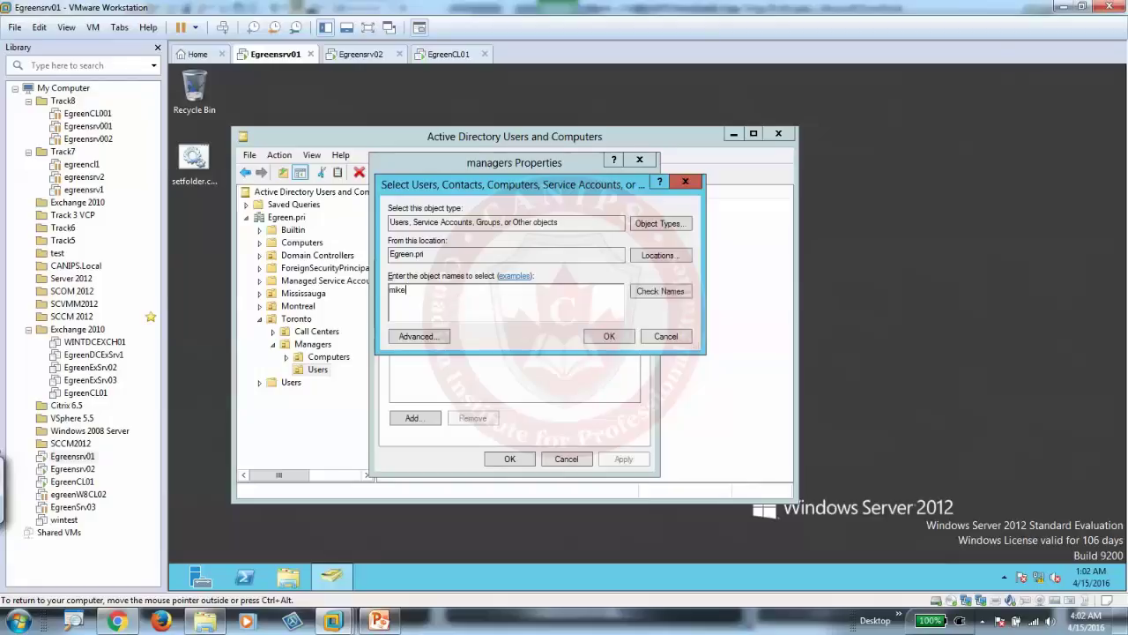
left_click(663, 292)
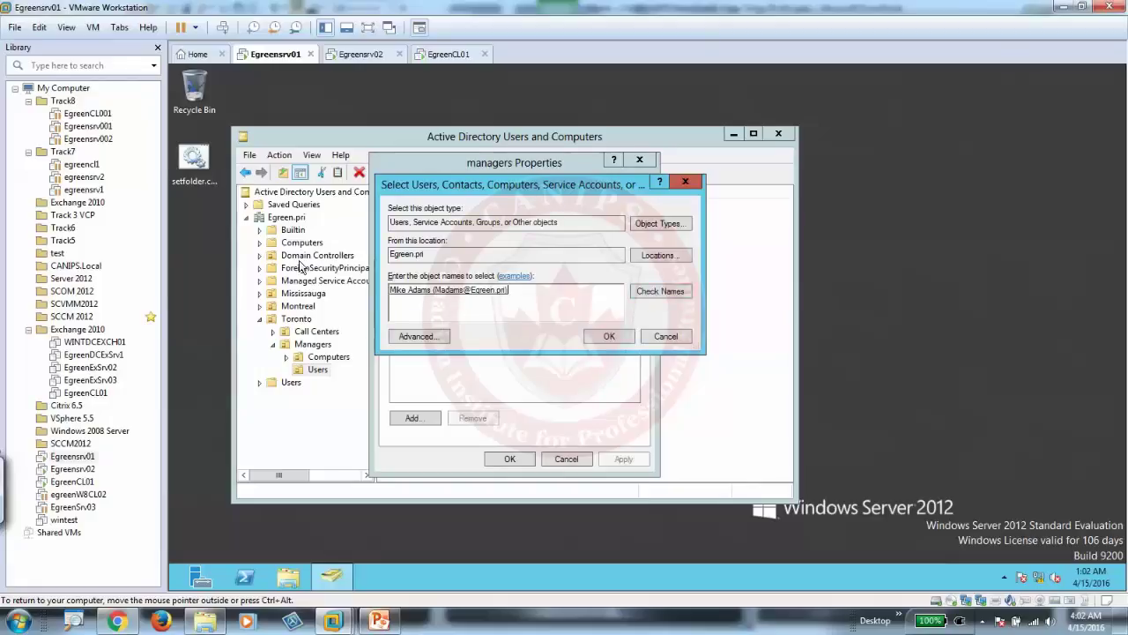
left_click(609, 336)
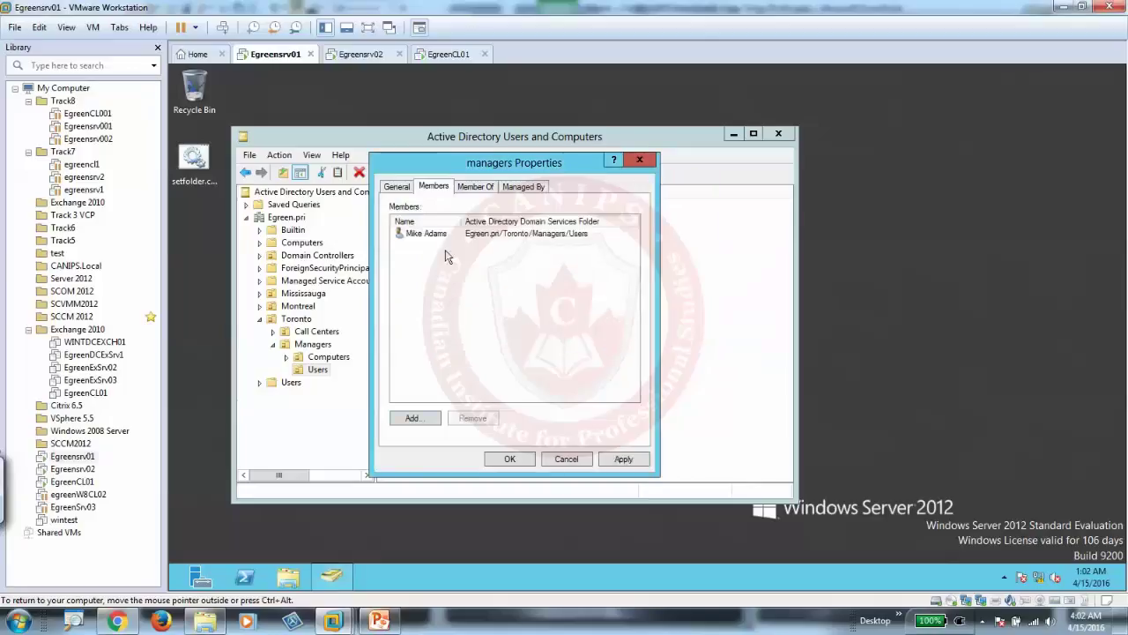
Add the second user account, matched from 'a', and save the group properties
left_click(412, 417)
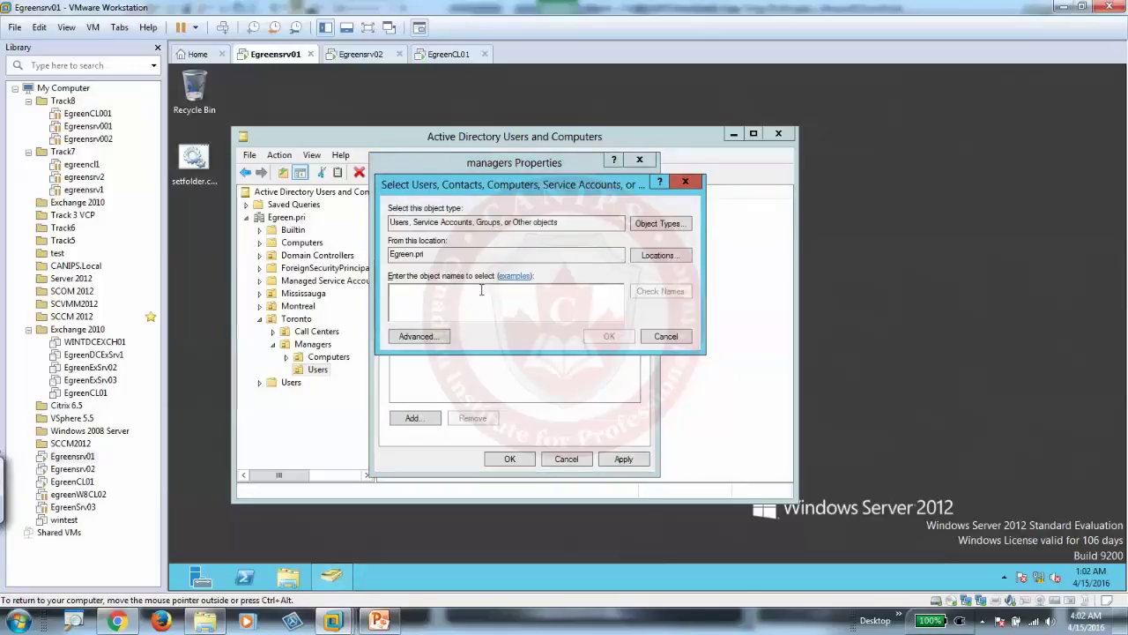
type("adr")
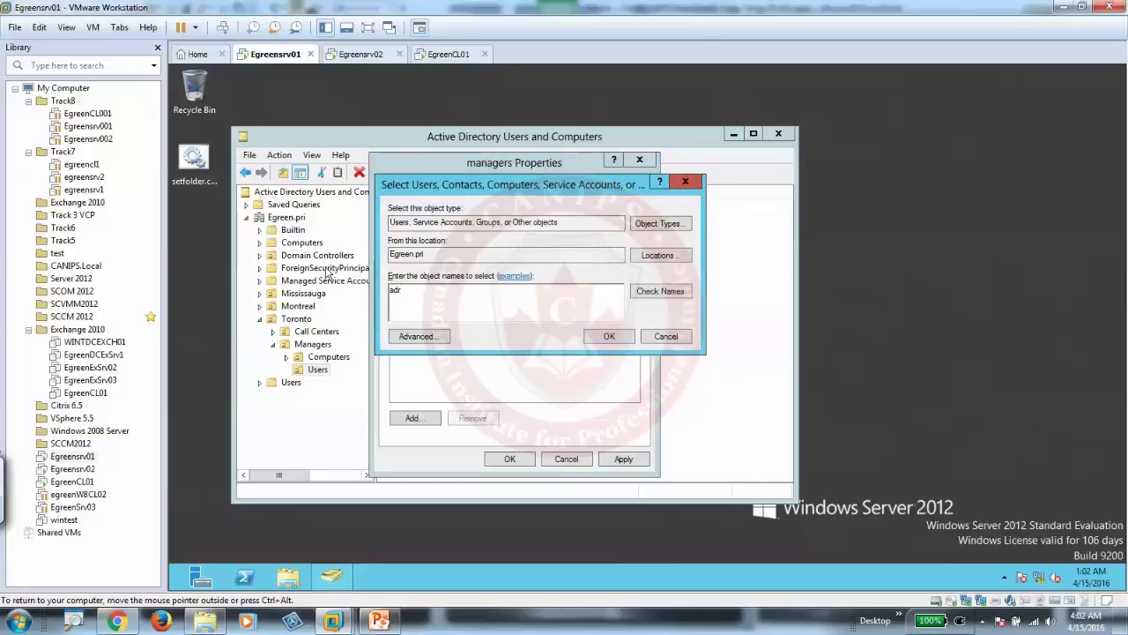
left_click(661, 291)
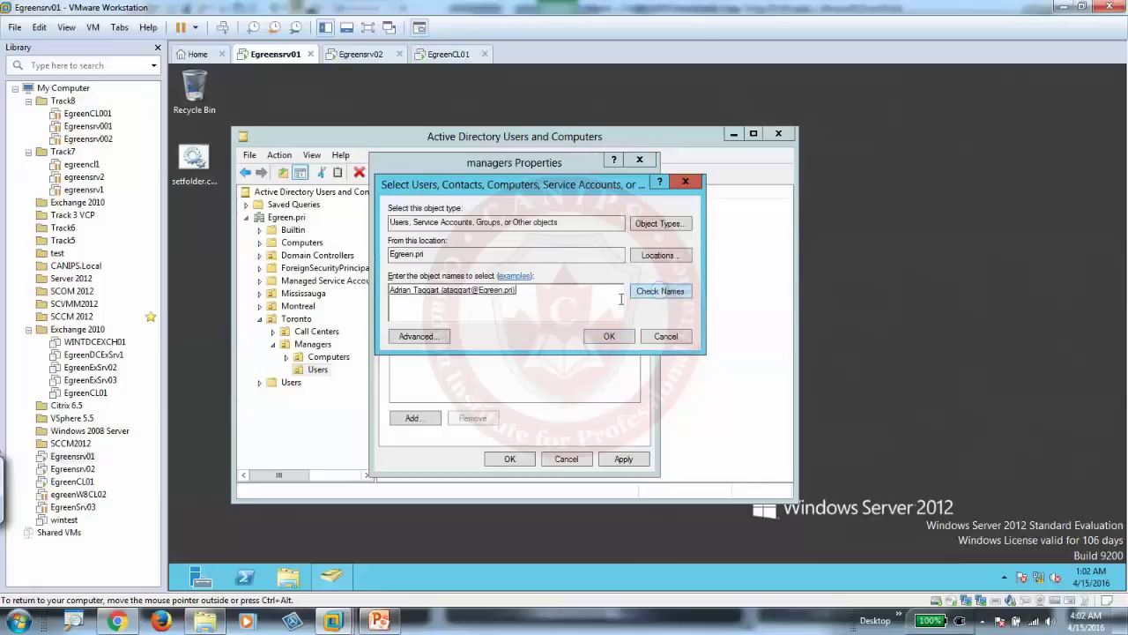
left_click(608, 340)
left_click(510, 458)
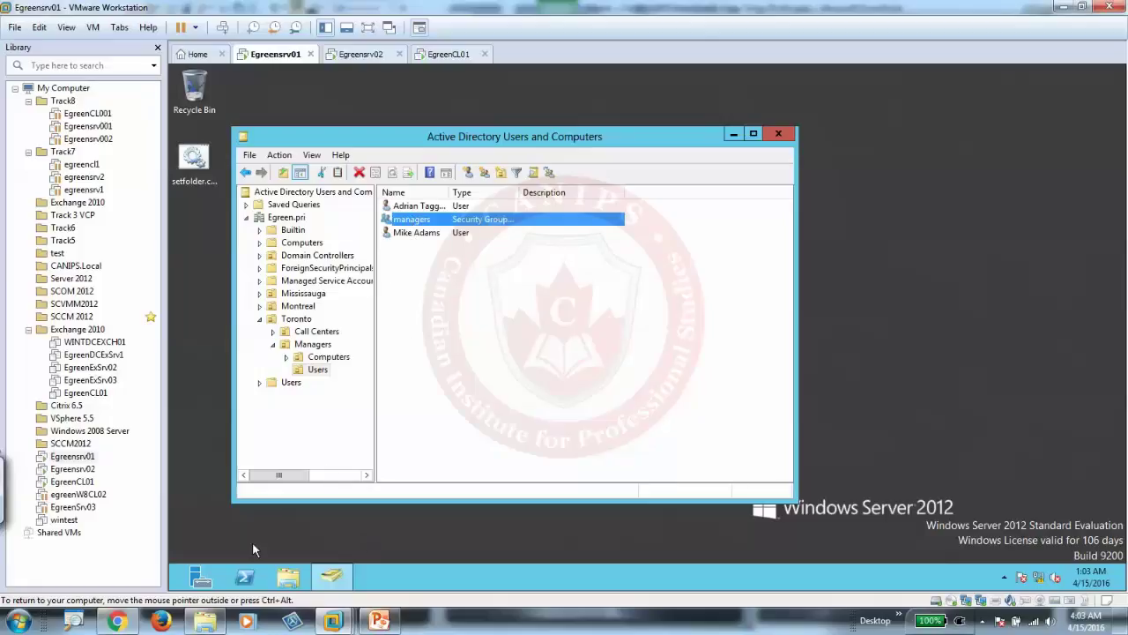
Launch Group Policy Management from Server Manager's Tools menu
mouse_move(175, 589)
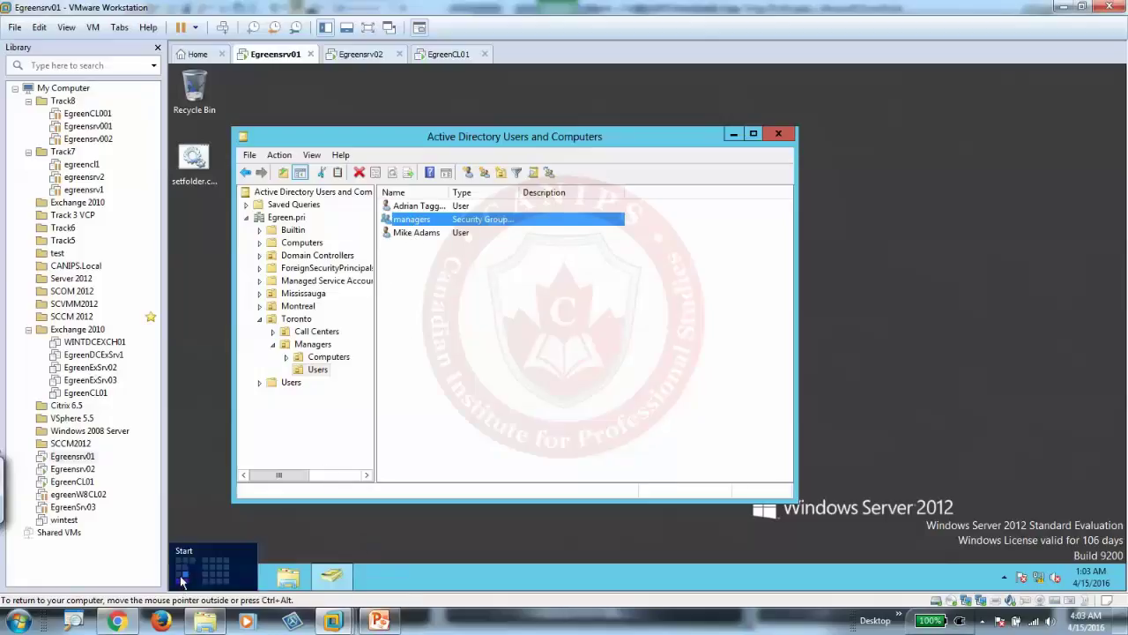
left_click(205, 574)
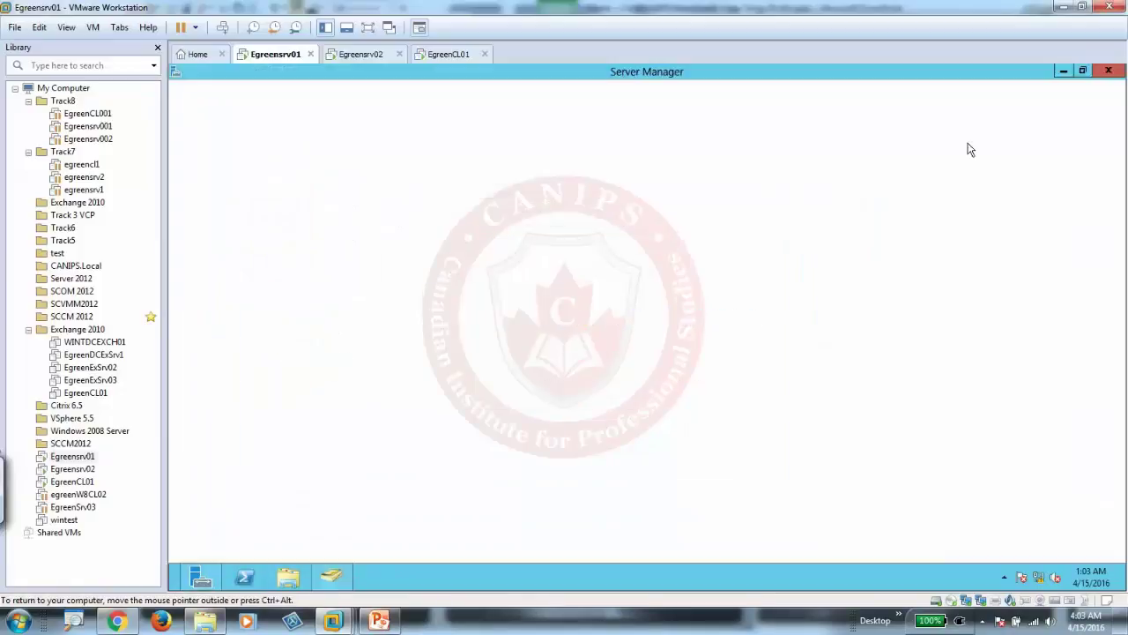
left_click(1026, 104)
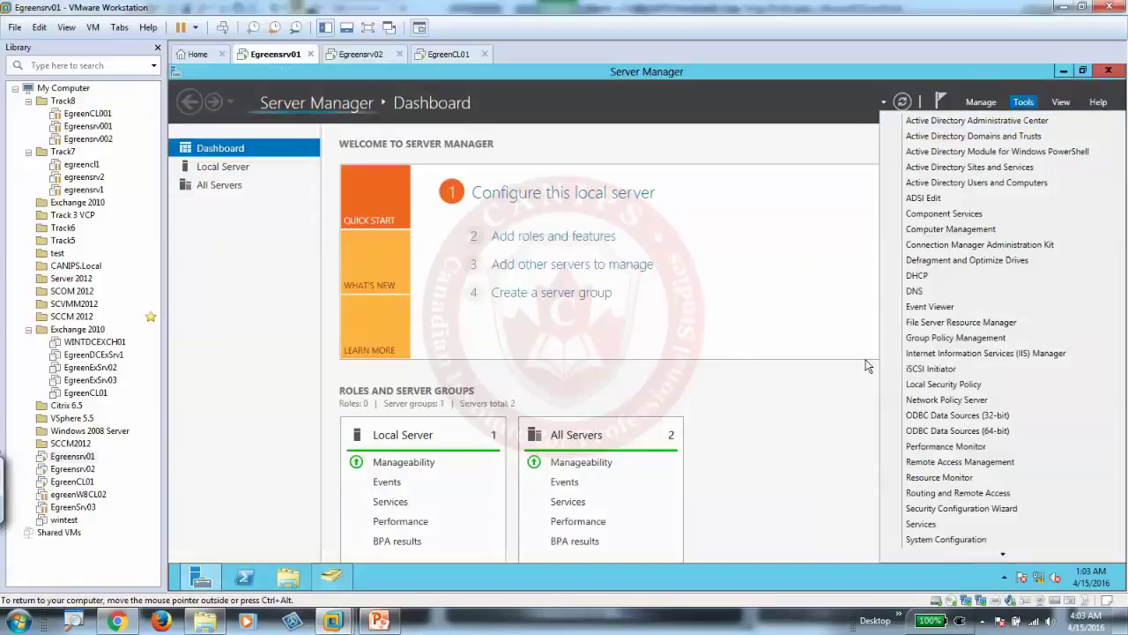
left_click(970, 339)
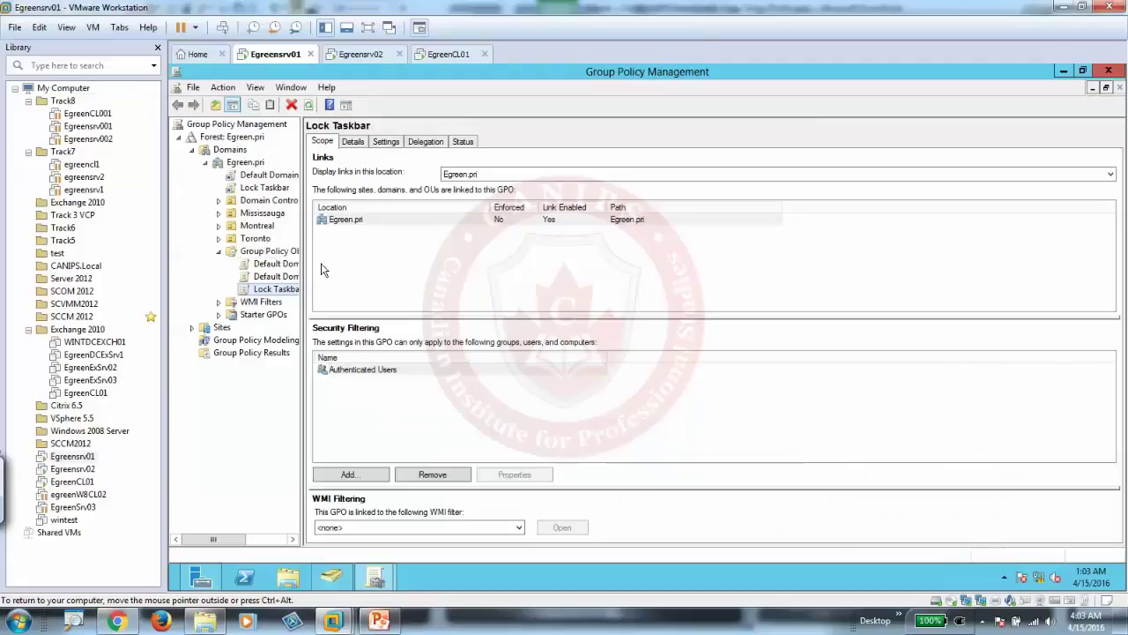
Create a new GPO under Group Policy Objects and name it ResGrpMemManager
left_click(274, 252)
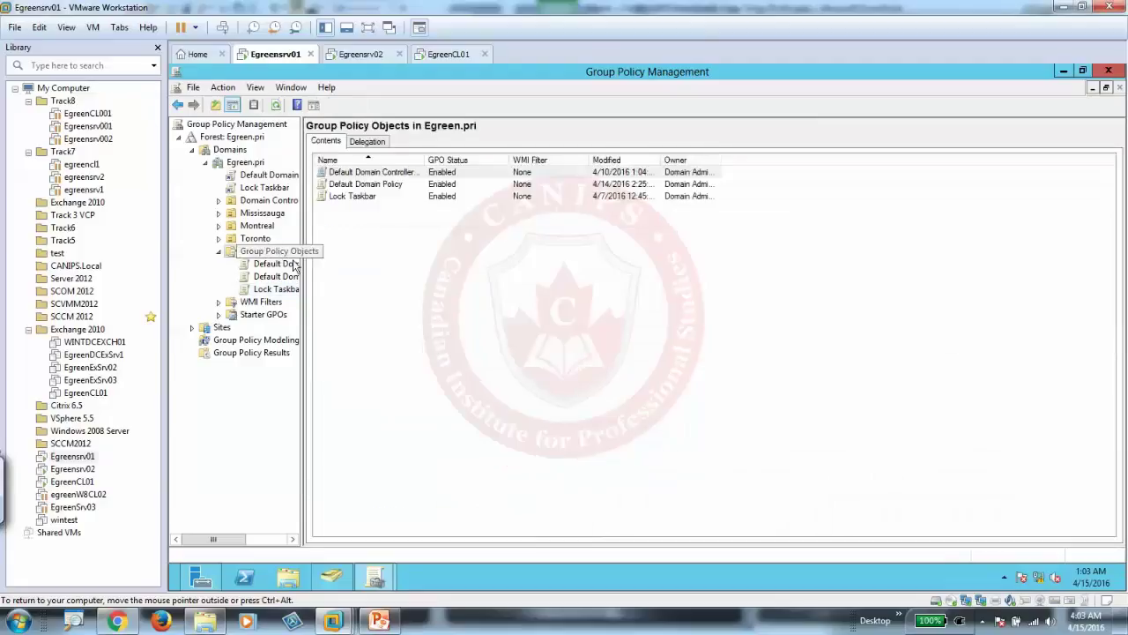
right_click(397, 261)
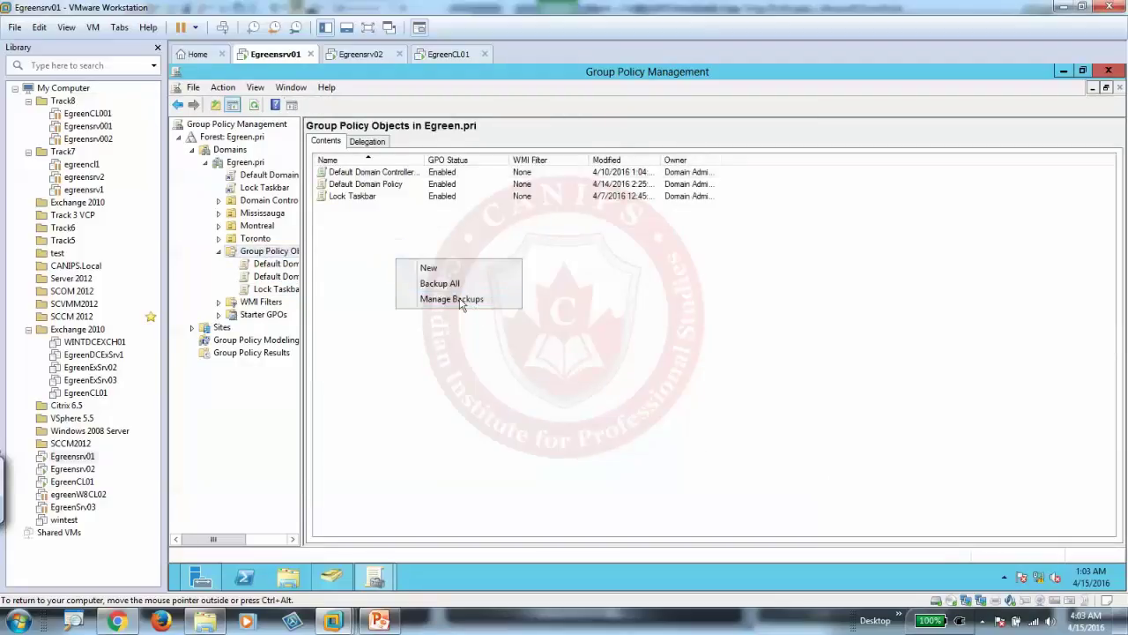
left_click(436, 267)
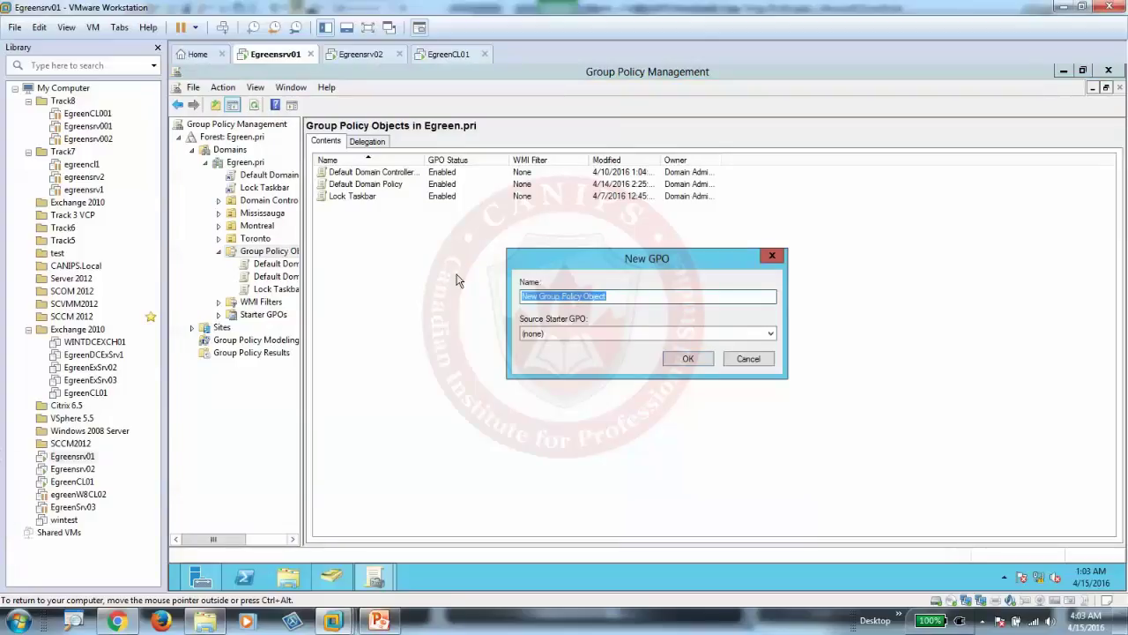
type("Res")
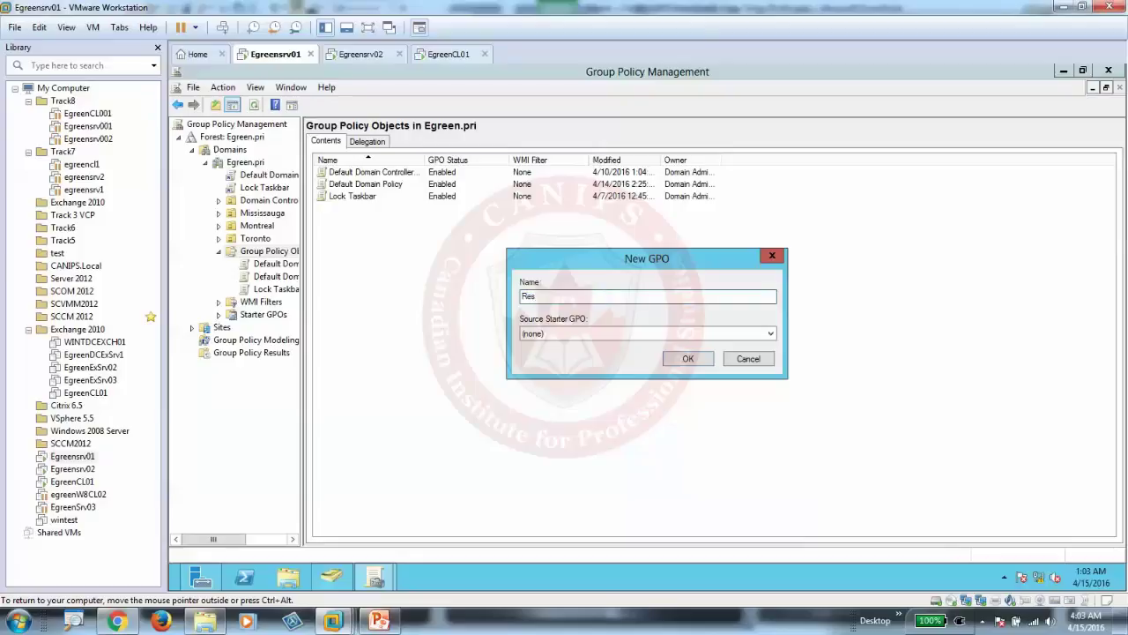
type("GrpM")
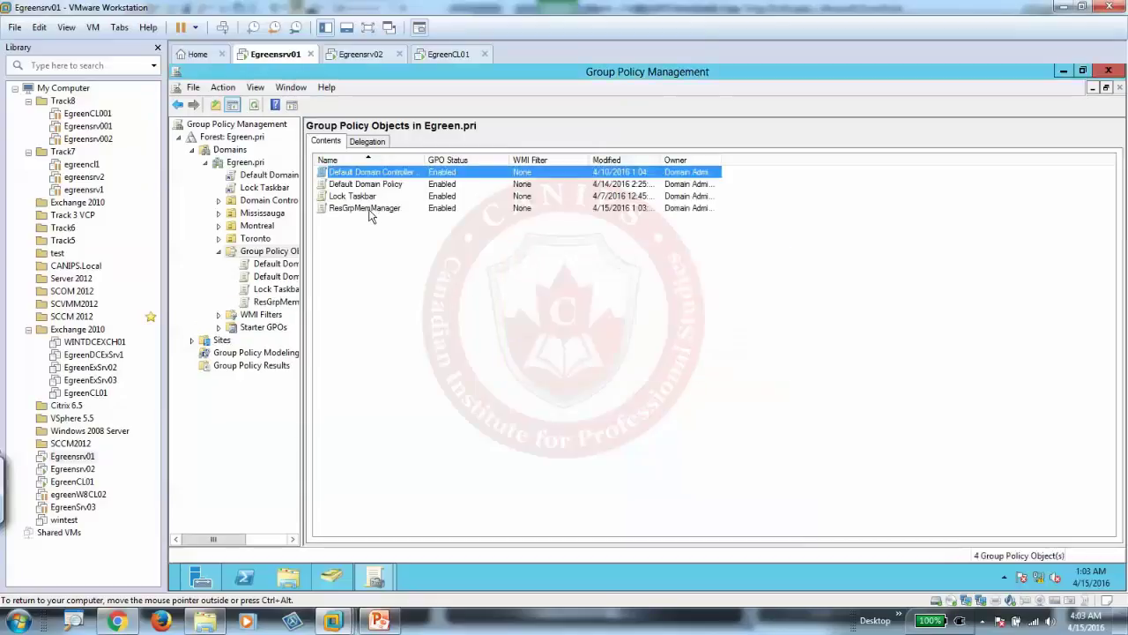
Edit ResGrpMemManager and go to Computer Policies > Windows Settings > Security Settings > Restricted Groups
right_click(368, 210)
left_click(445, 222)
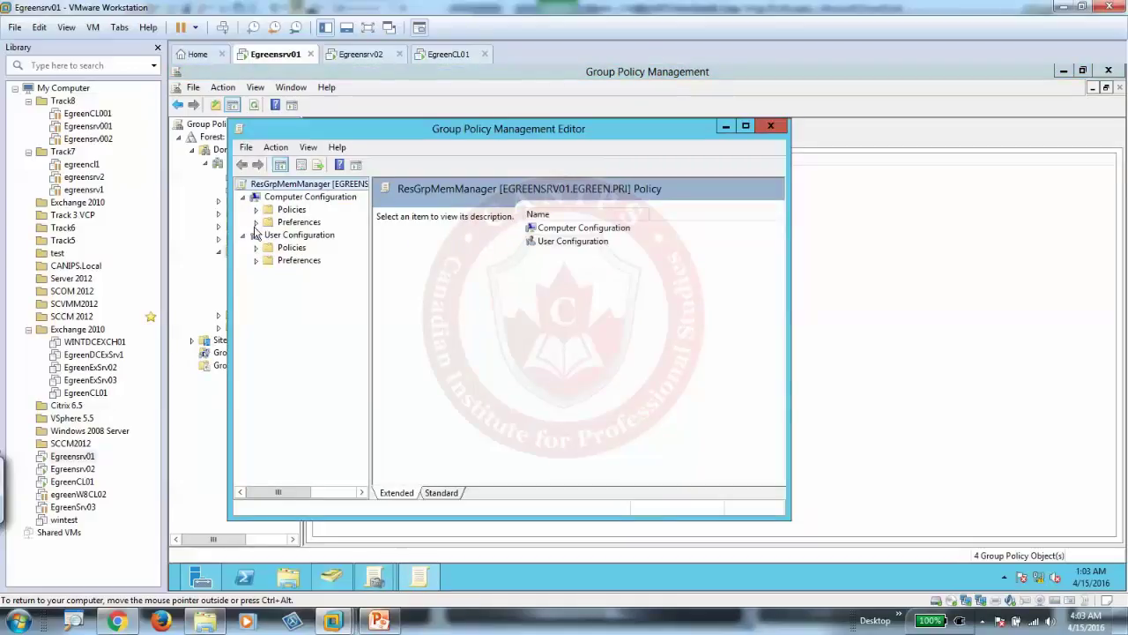
left_click(255, 209)
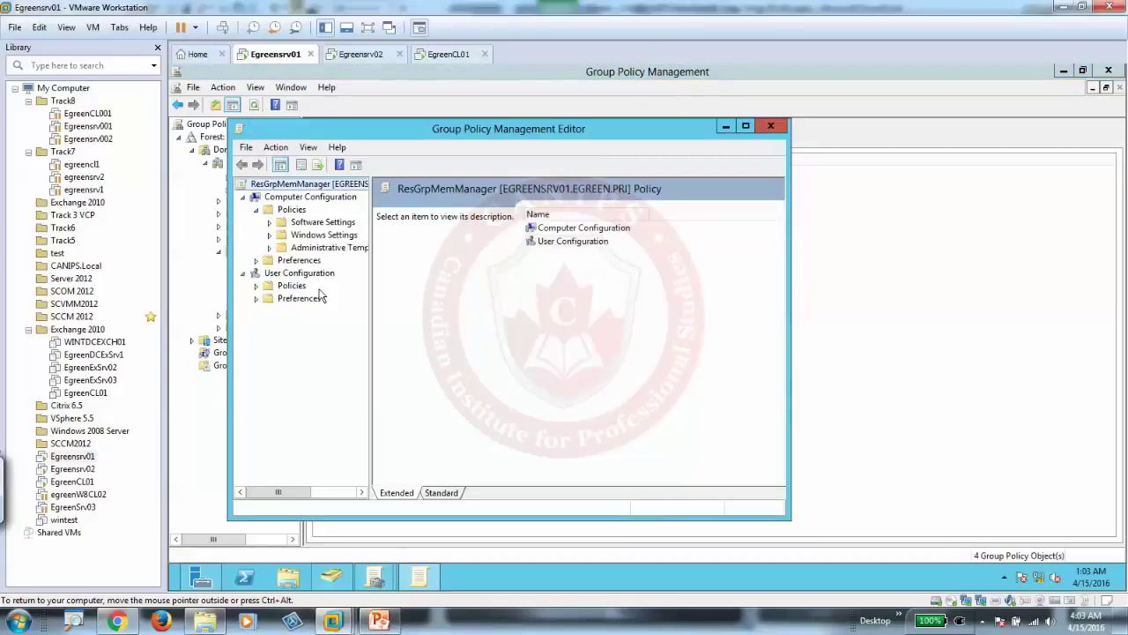
left_click(269, 234)
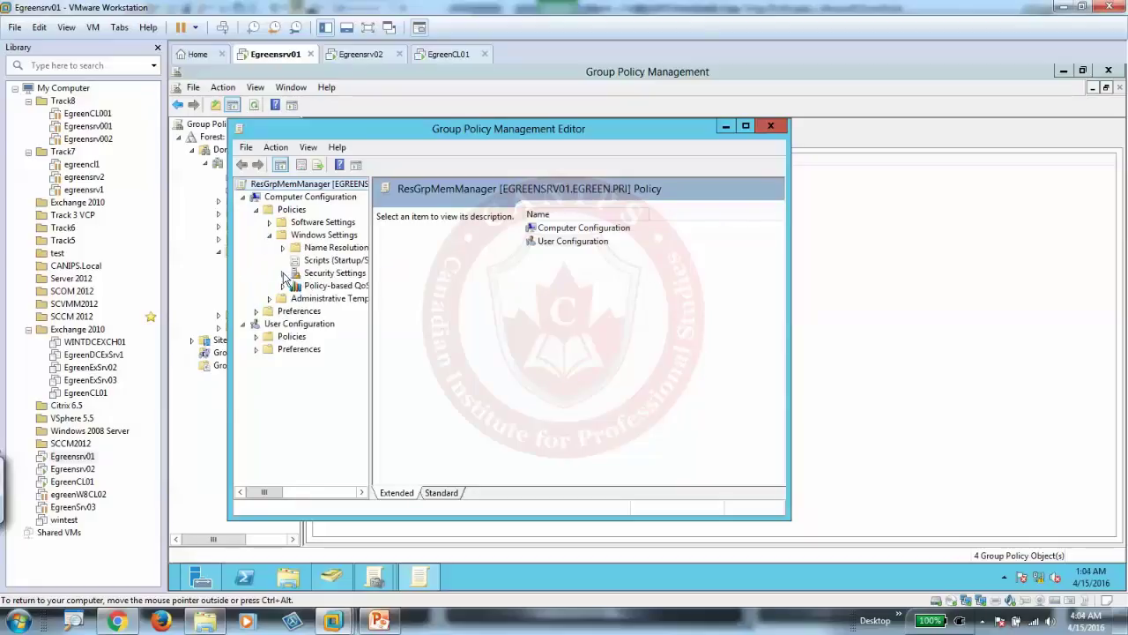
left_click(282, 274)
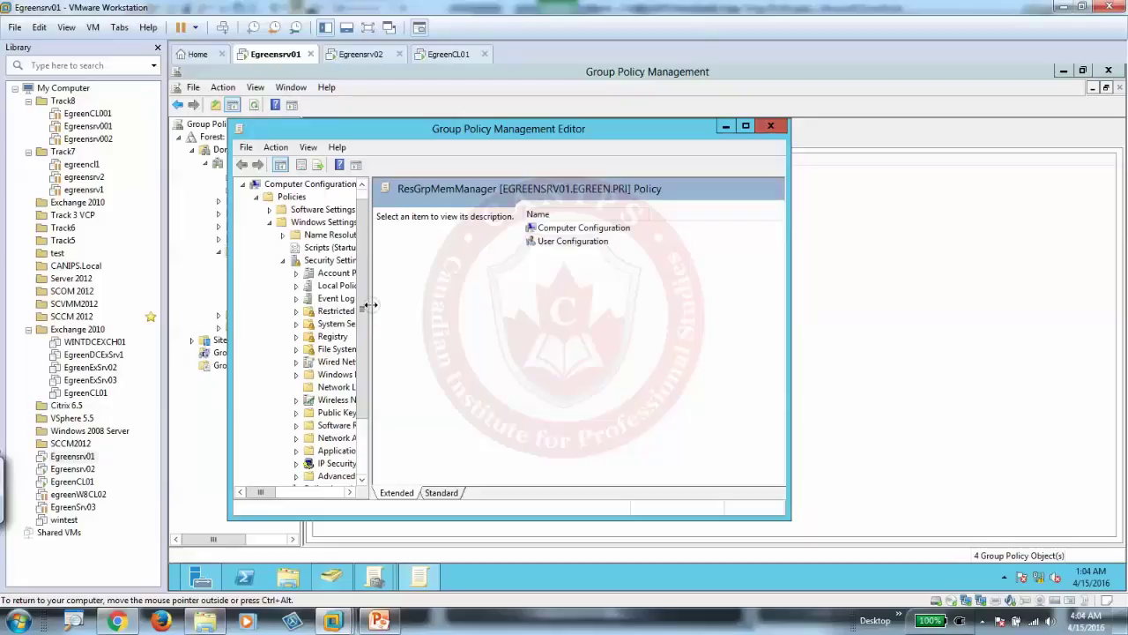
left_click_drag(413, 307, 411, 307)
left_click(350, 313)
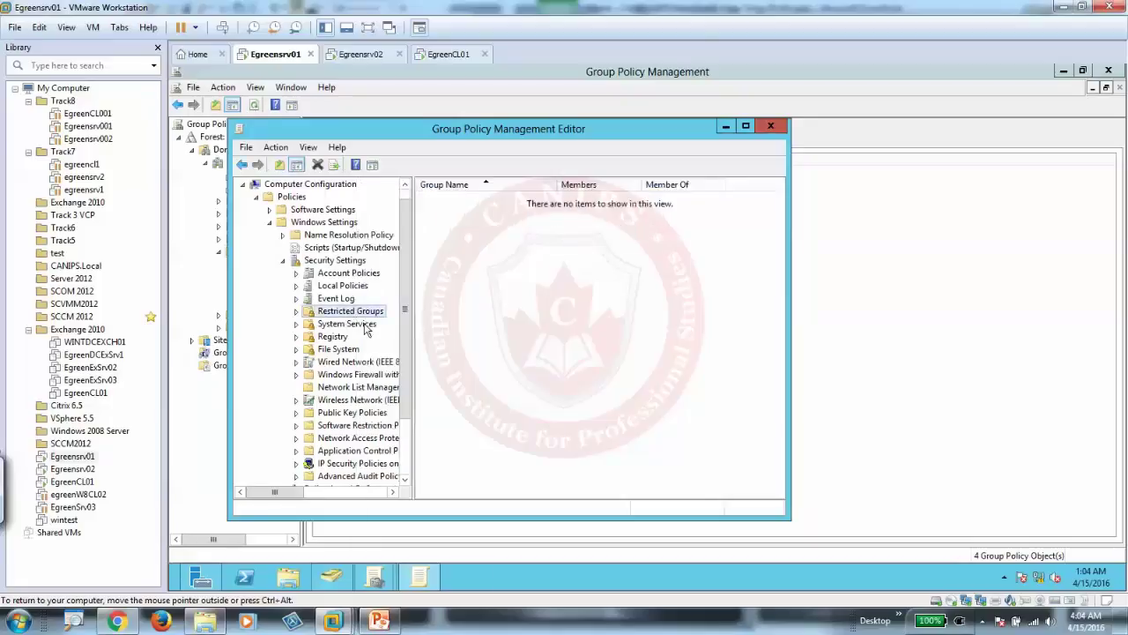
Add the EGREEN\managers group as a restricted group
right_click(477, 266)
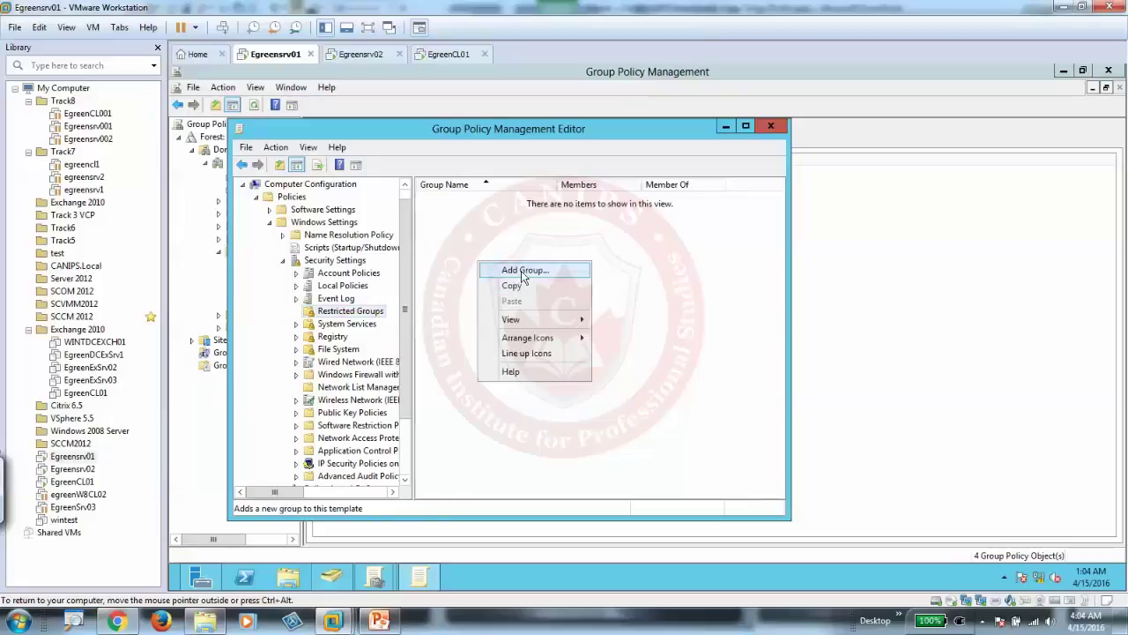
left_click(524, 269)
left_click(602, 314)
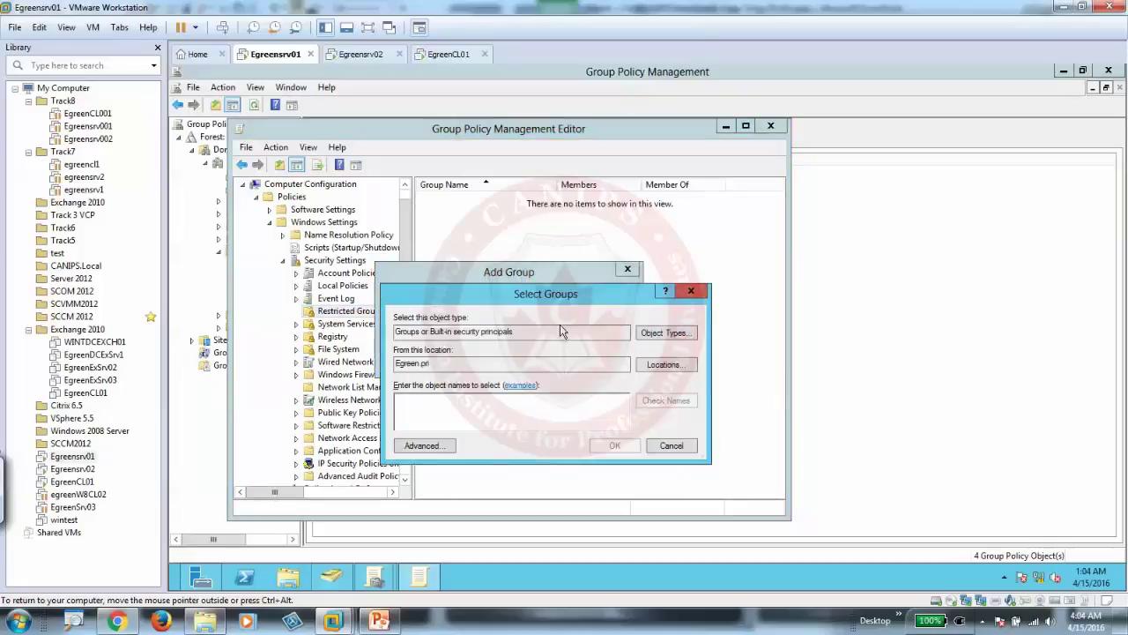
type("man")
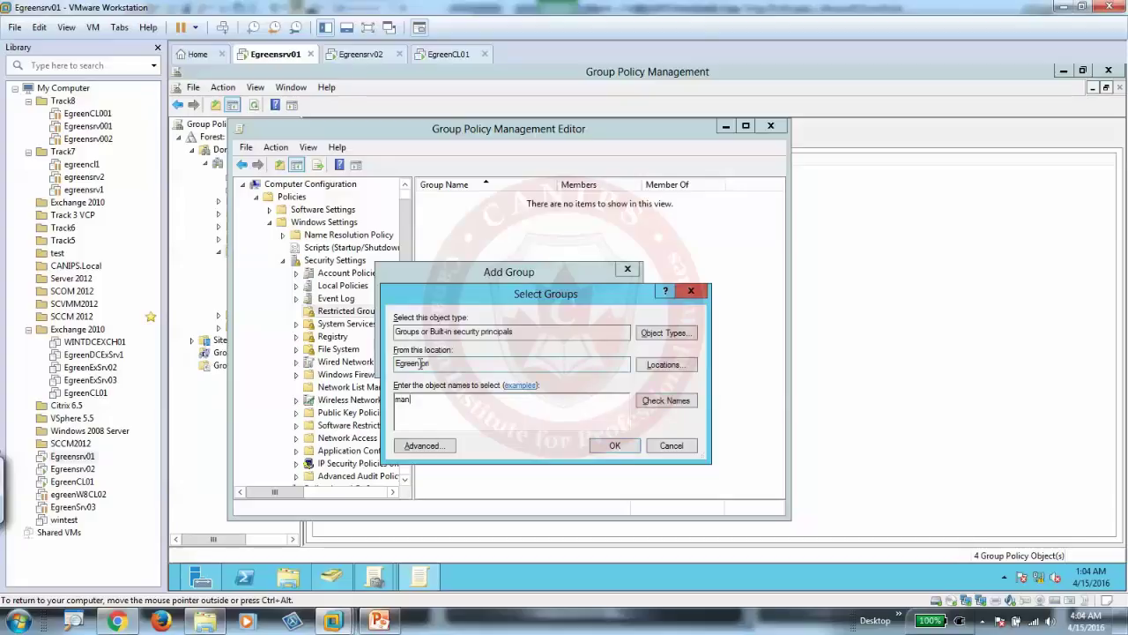
left_click(663, 403)
left_click(616, 446)
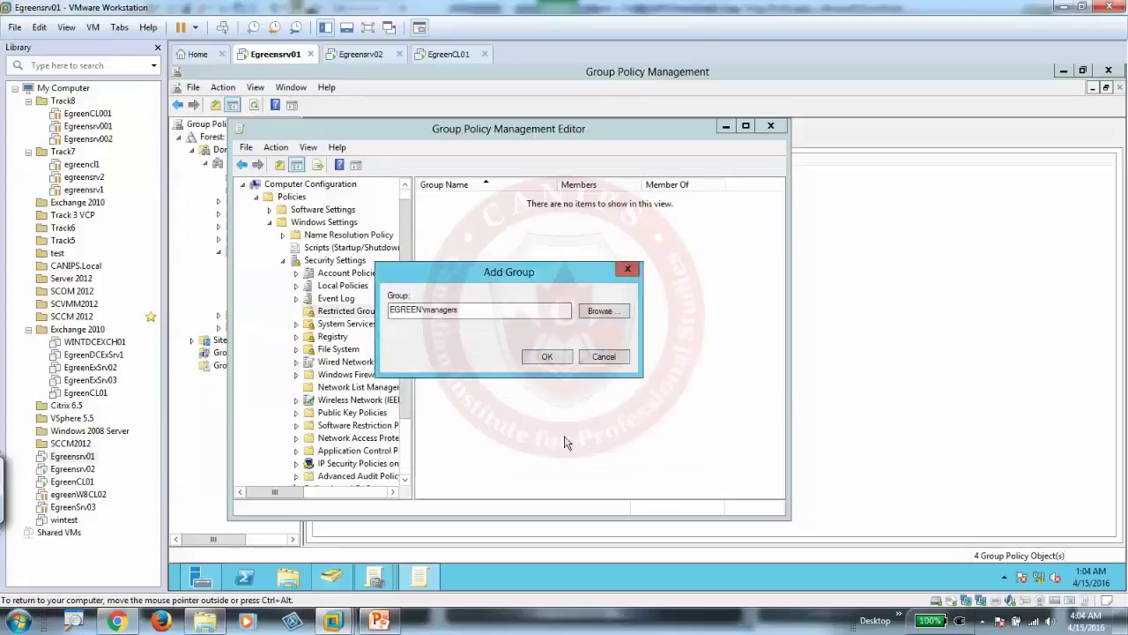
left_click(568, 357)
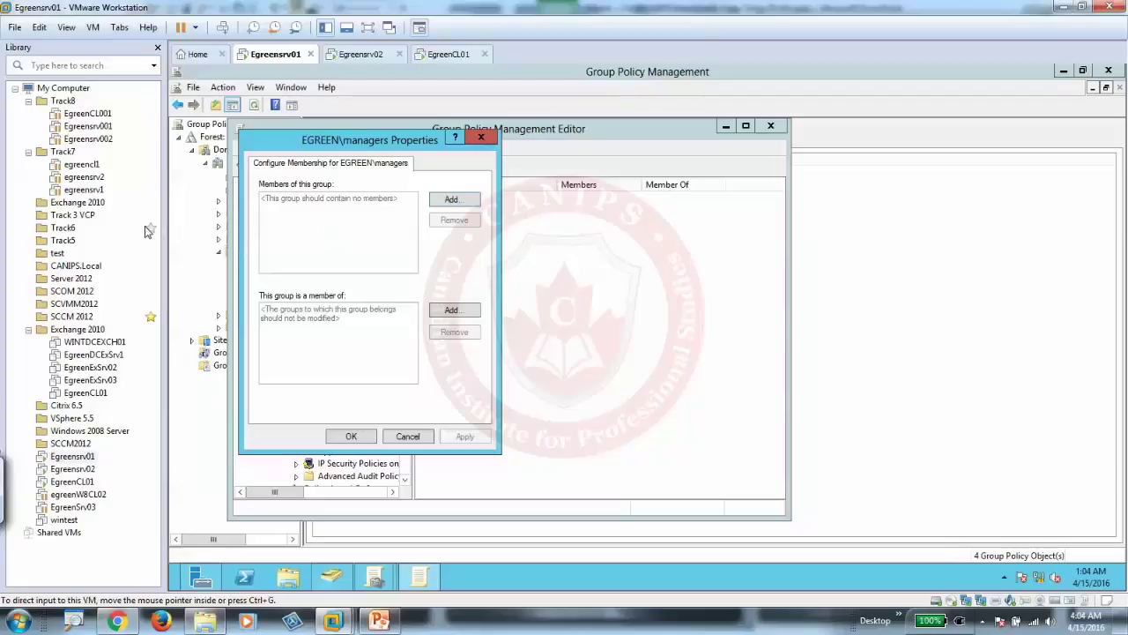
Make one user account the only allowed member of managers and save the setting
left_click(458, 203)
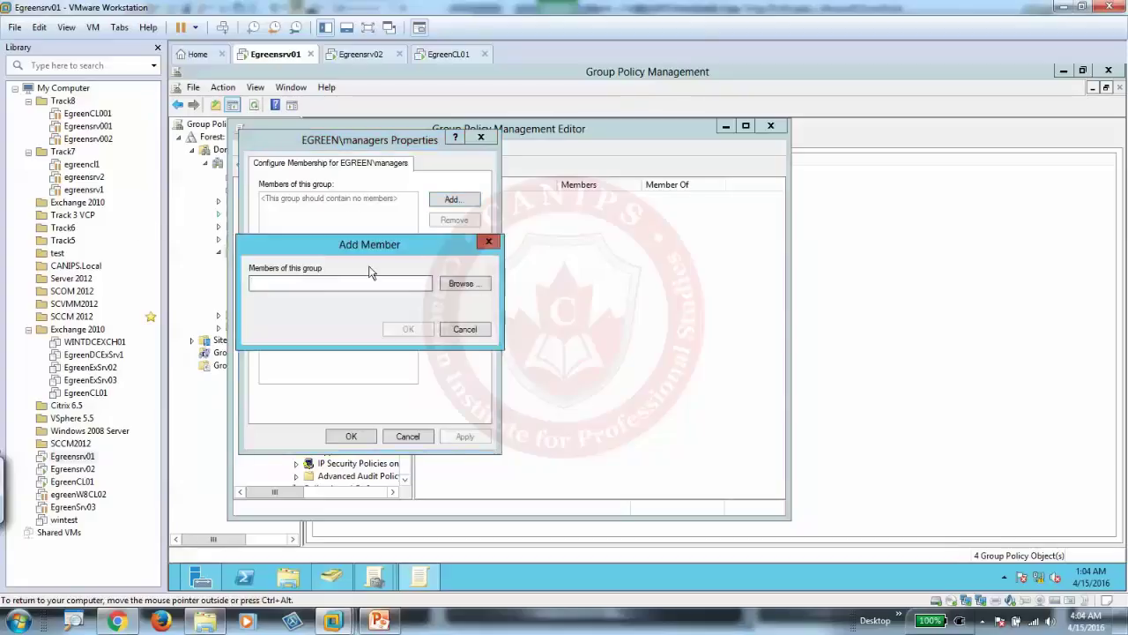
left_click(463, 284)
type("m")
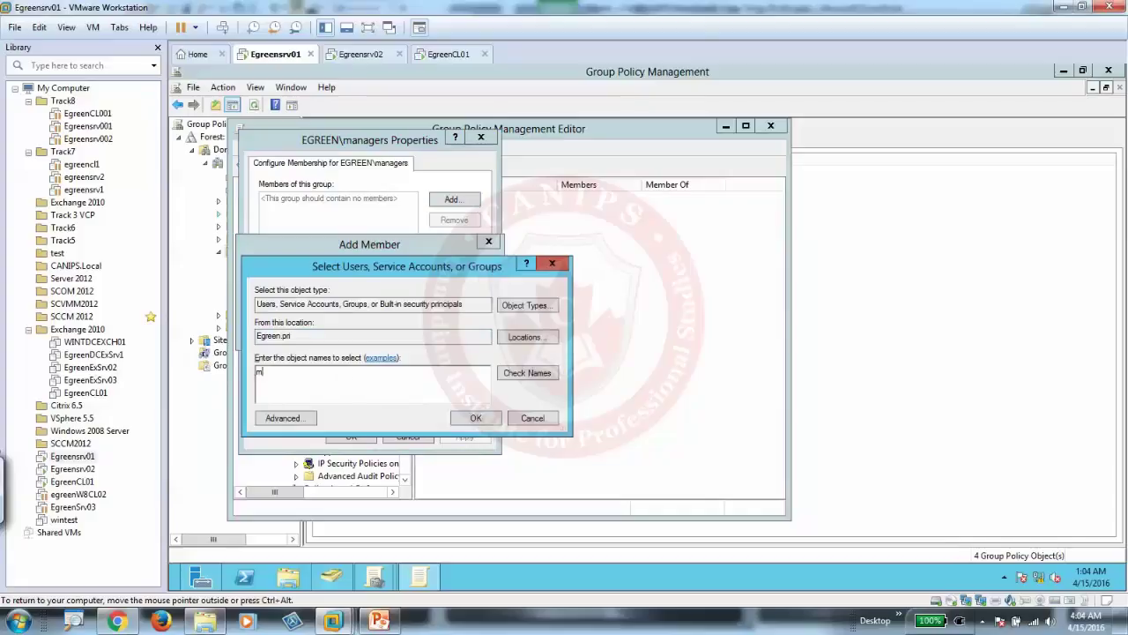
type("ike")
left_click(526, 372)
left_click(474, 417)
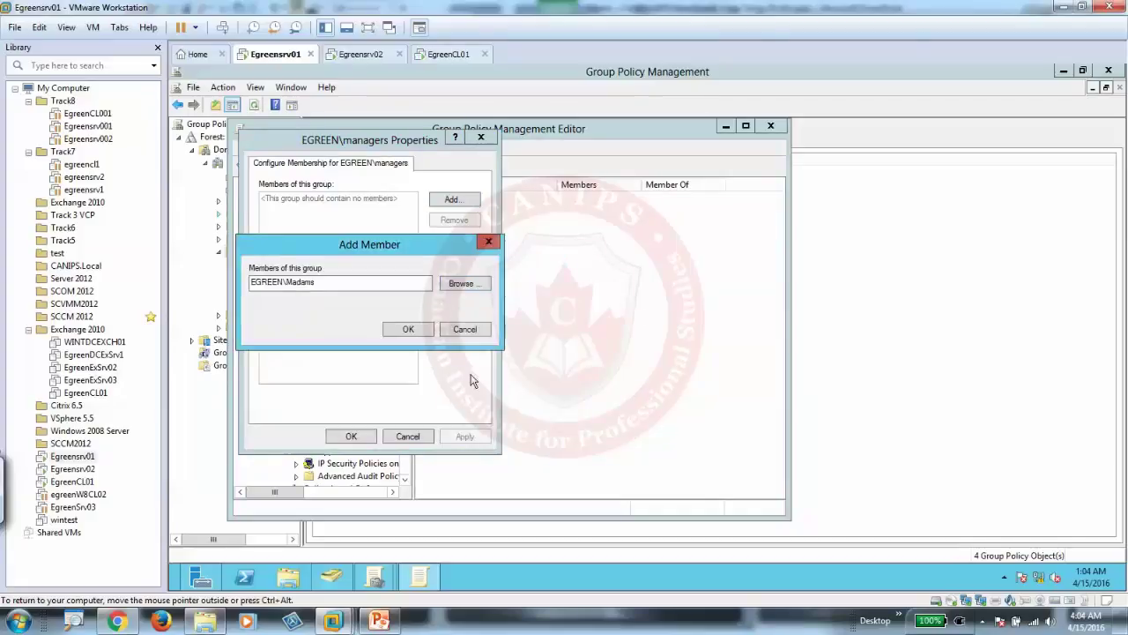
left_click(413, 330)
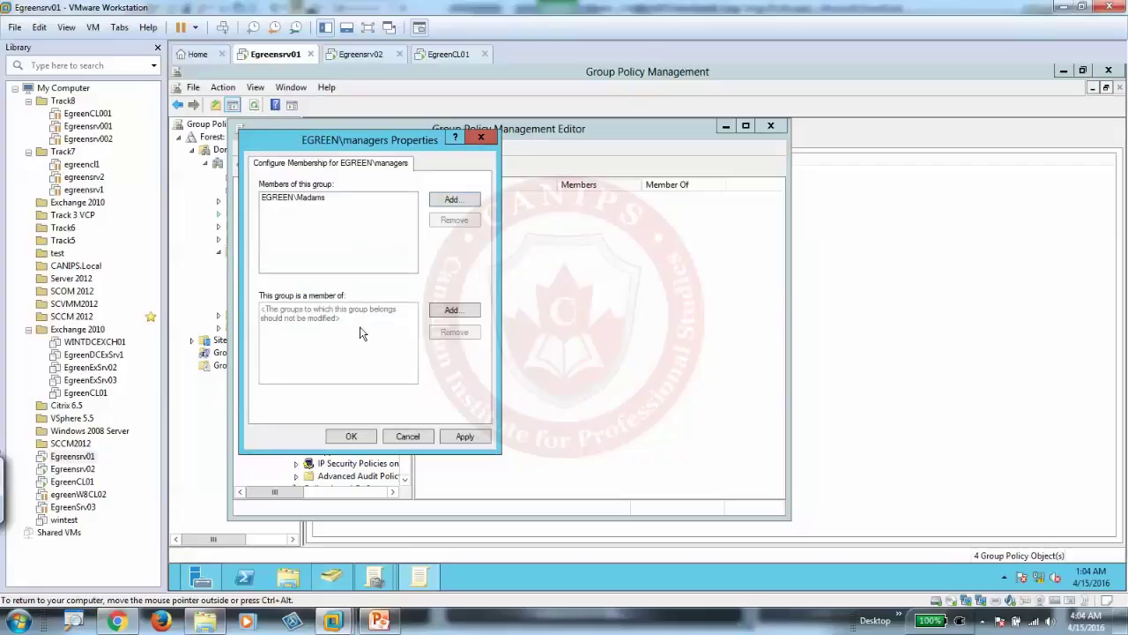
left_click(471, 438)
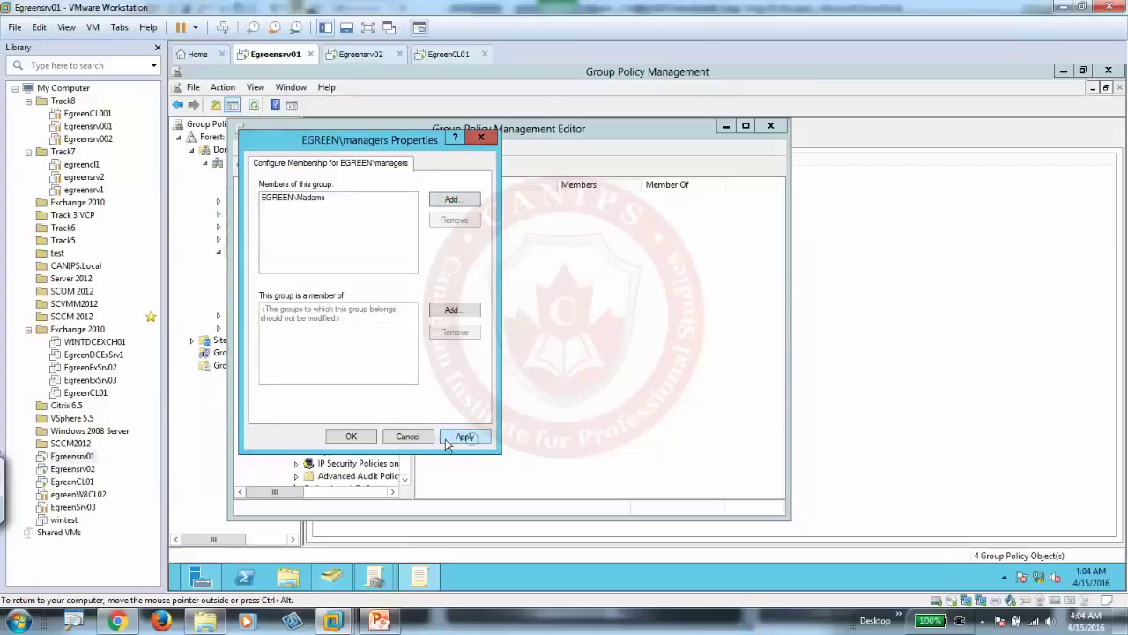
left_click(354, 436)
Close the editor and drag ResGrpMemManager onto Egreen.pri to link it to the domain
left_click(771, 126)
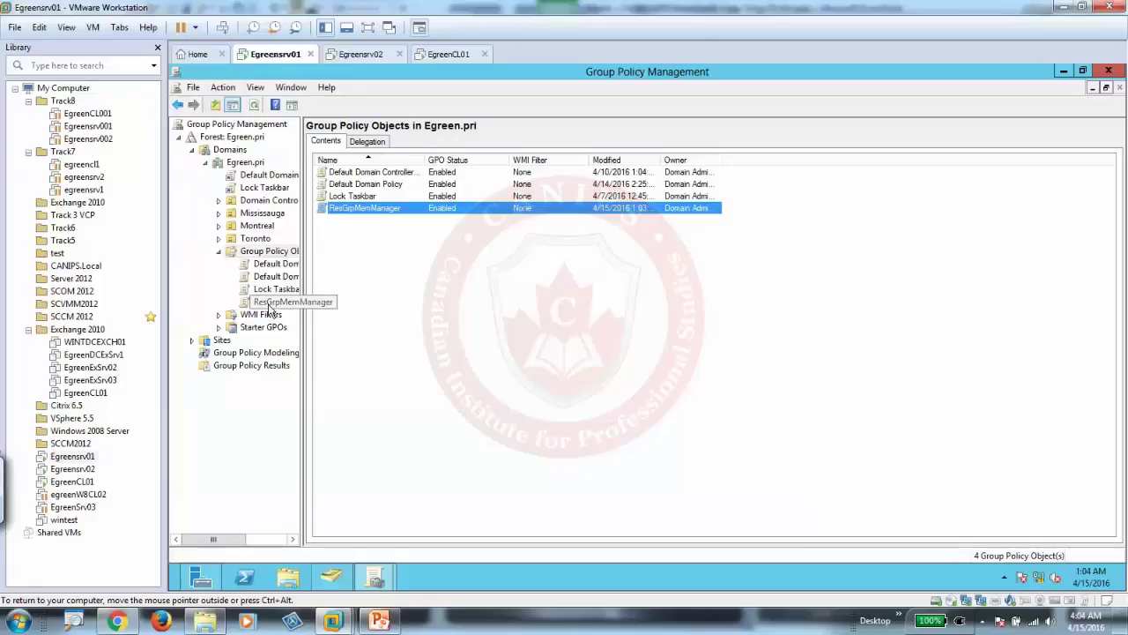
left_click_drag(275, 306, 258, 167)
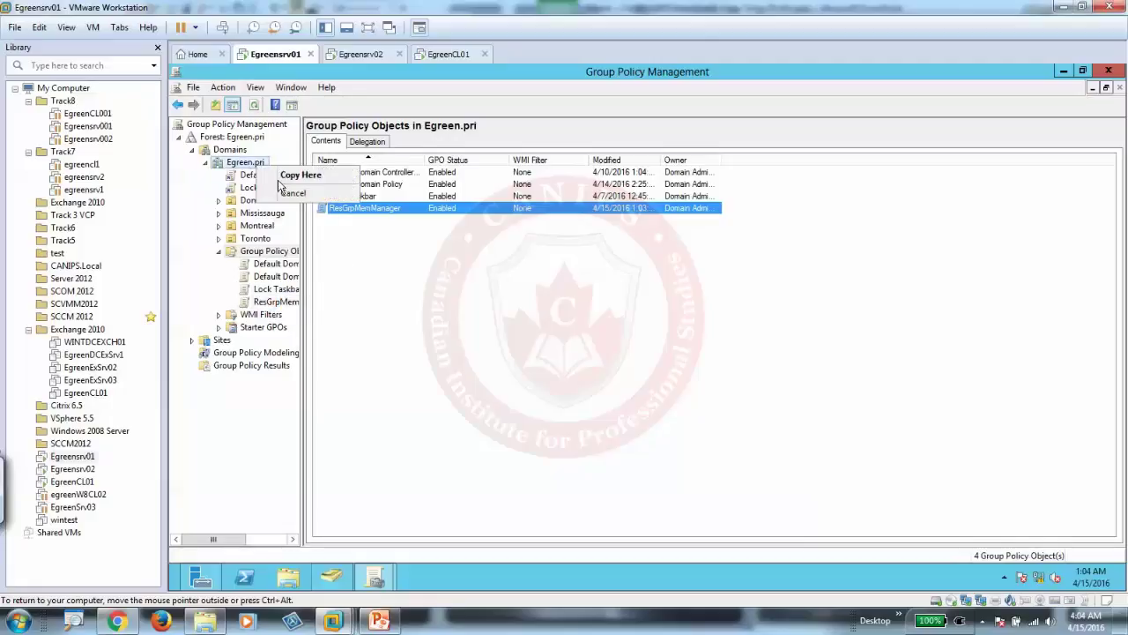
left_click(279, 175)
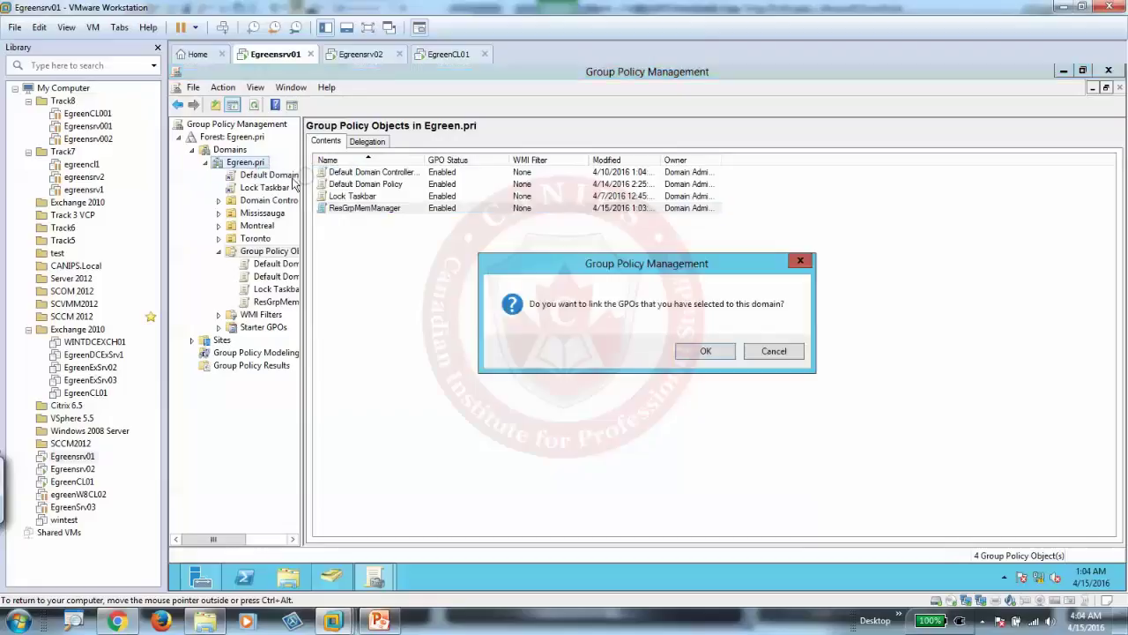
left_click(706, 352)
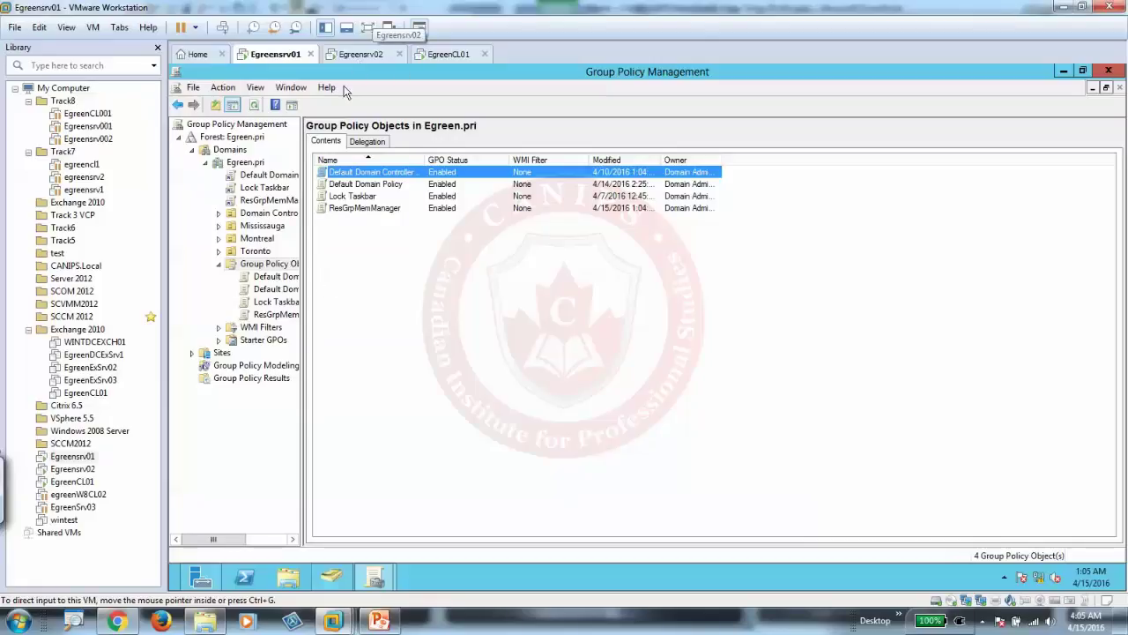
Check the managers group's current members in Active Directory Users and Computers
left_click(331, 577)
double_click(441, 221)
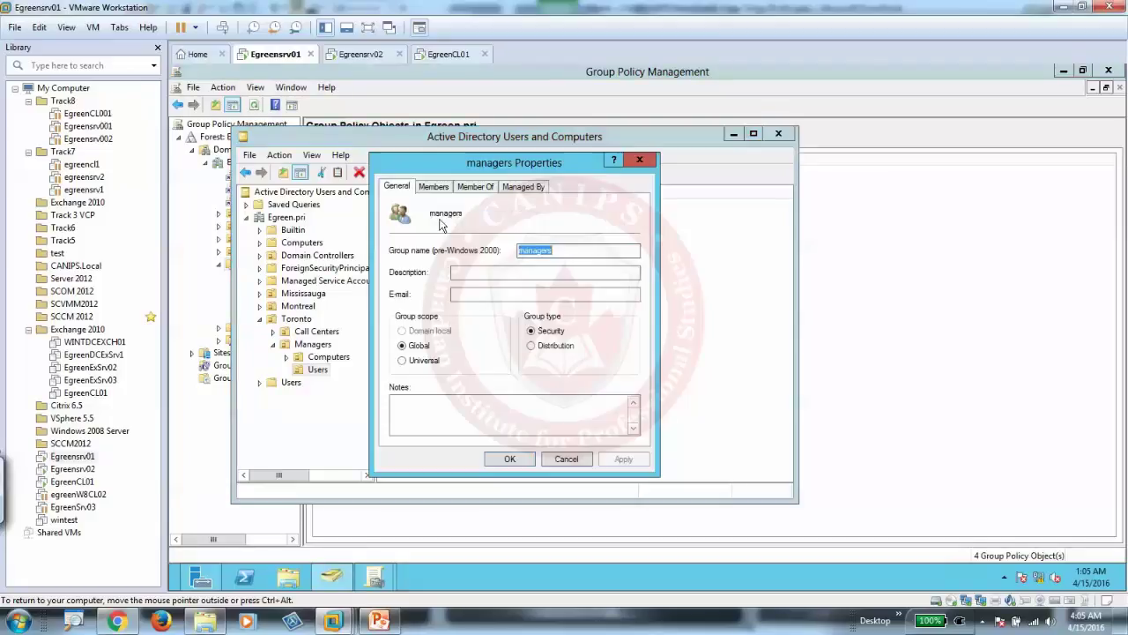
left_click(433, 188)
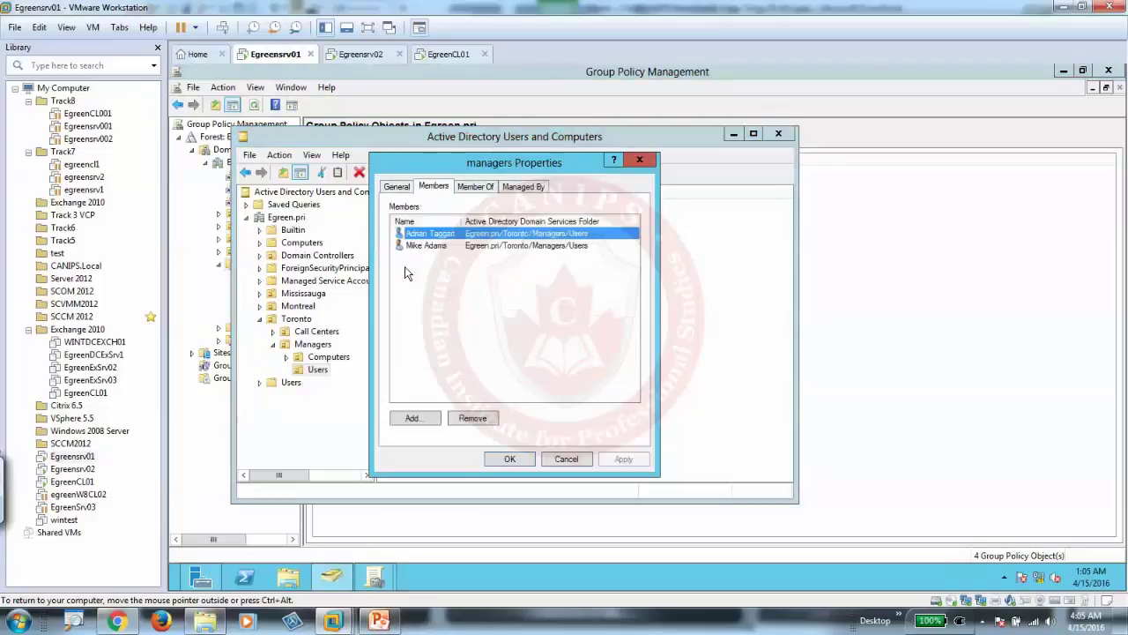
left_click(565, 460)
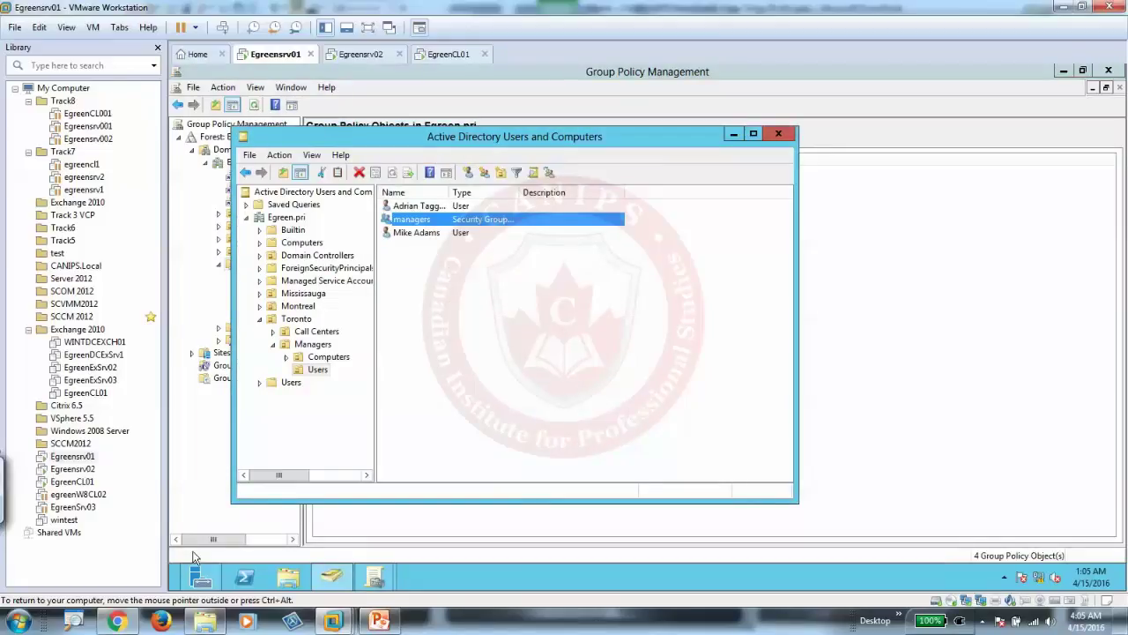
Open Command Prompt and run gpupdate to refresh group policy
left_click(176, 589)
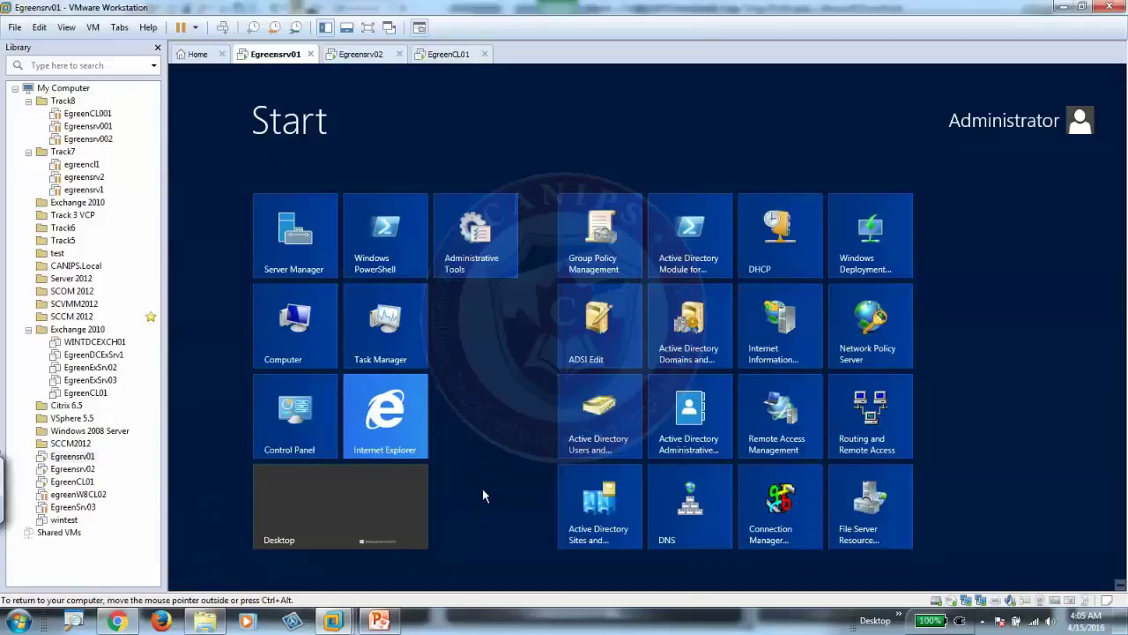
type("cmd")
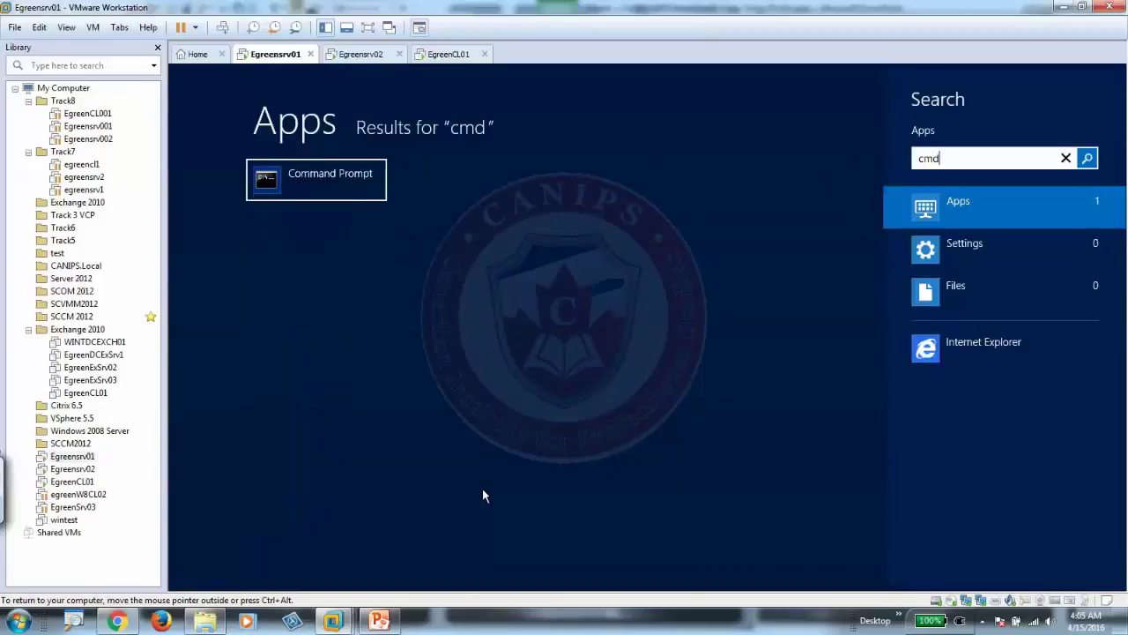
left_click(345, 173)
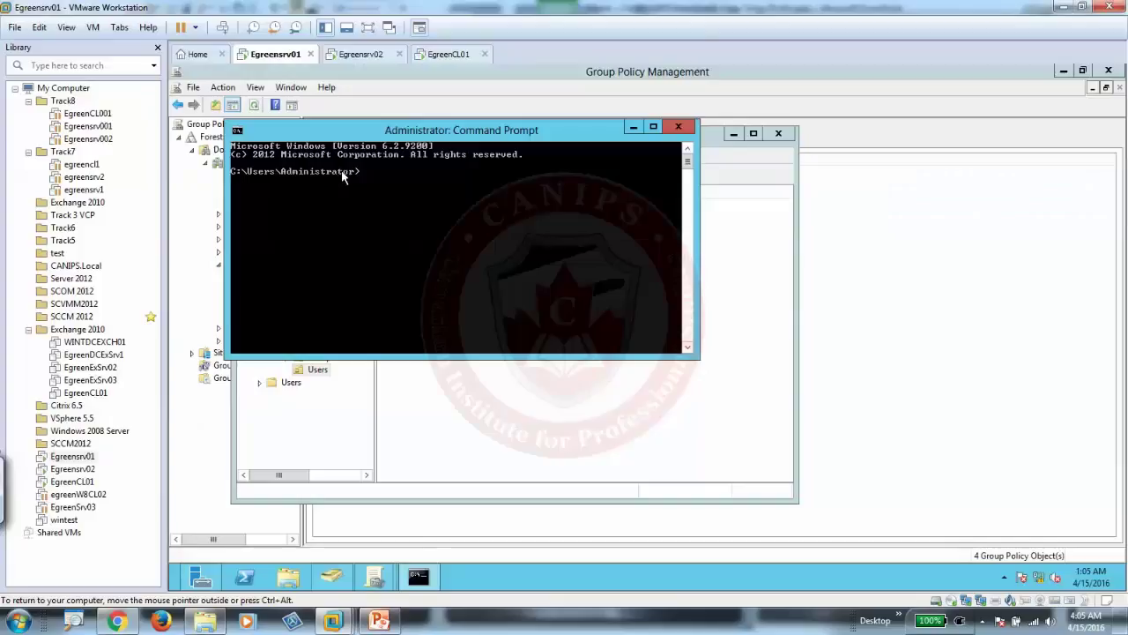
type("gpupdate")
key("Return")
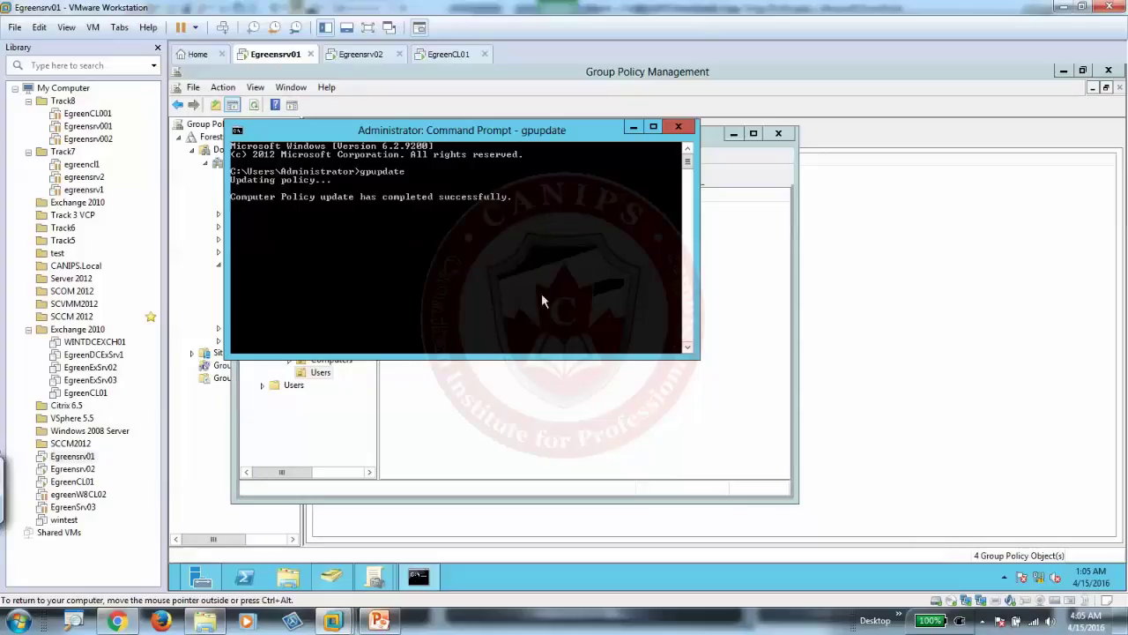
Reopen the managers group's Members tab in Active Directory Users and Computers
left_click(725, 342)
double_click(446, 222)
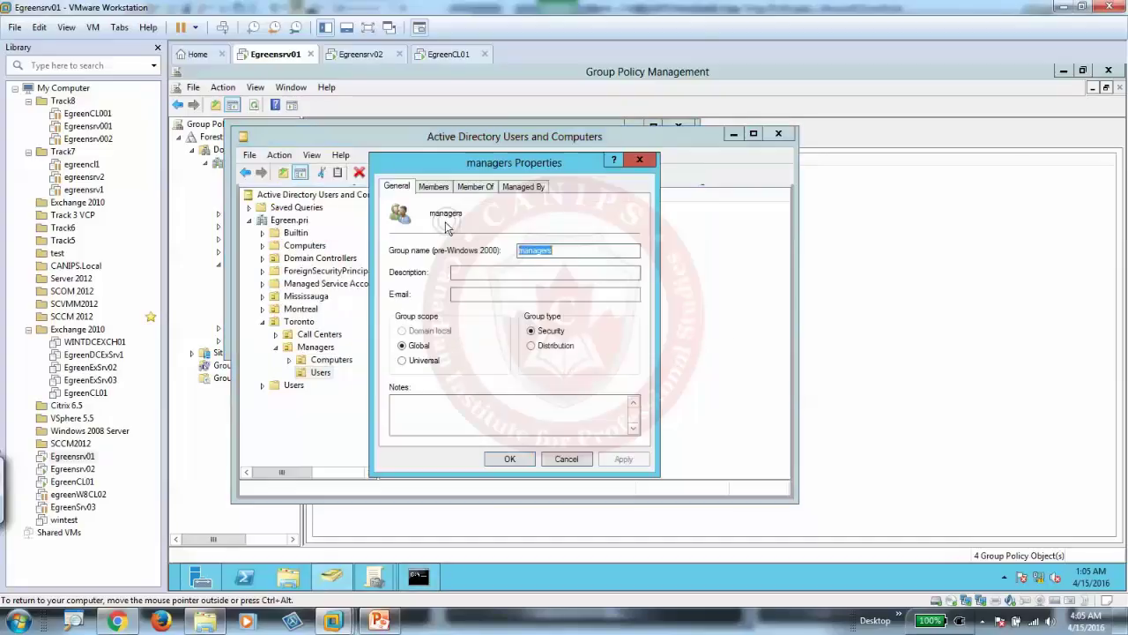
left_click(433, 187)
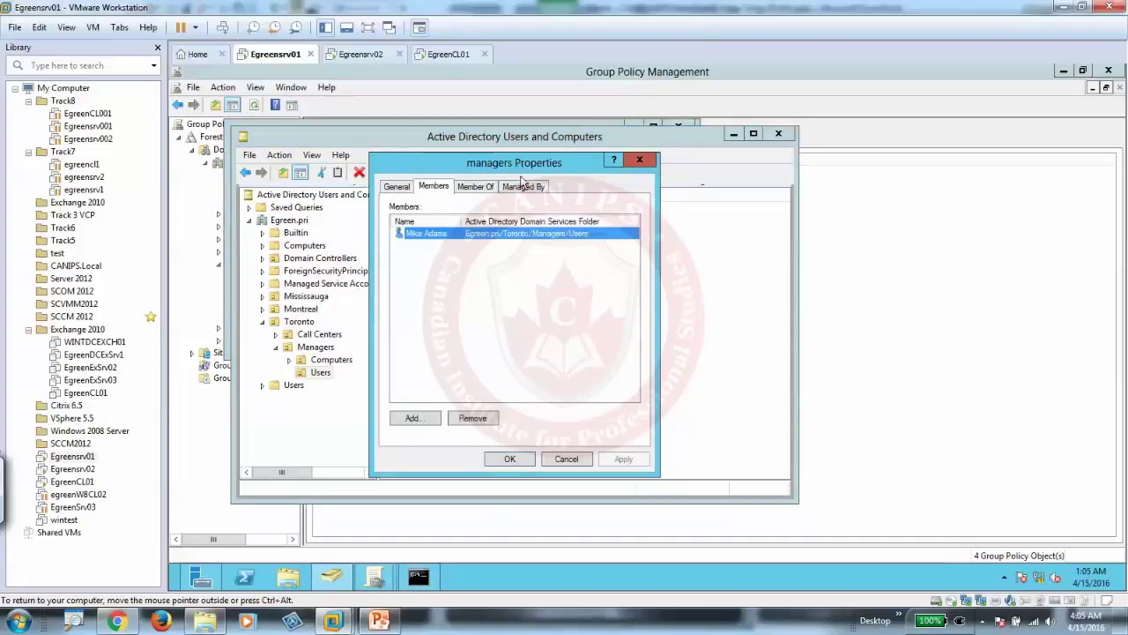
left_click_drag(524, 170, 637, 210)
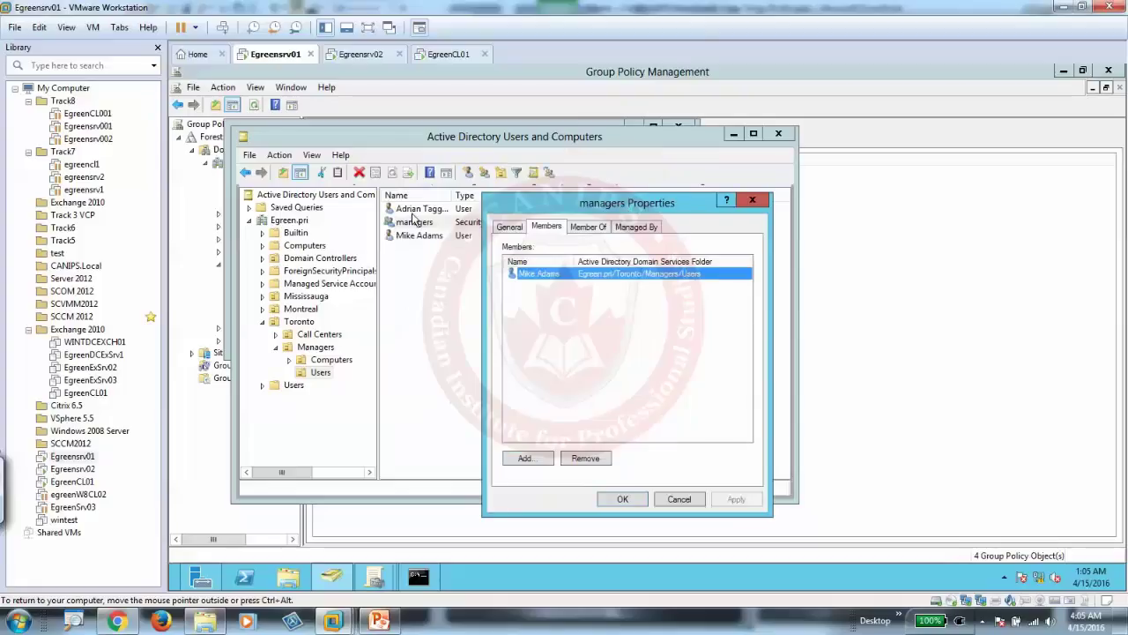
Add the Mississauga Call Center user, matched from 'a', and save the group
left_click(526, 458)
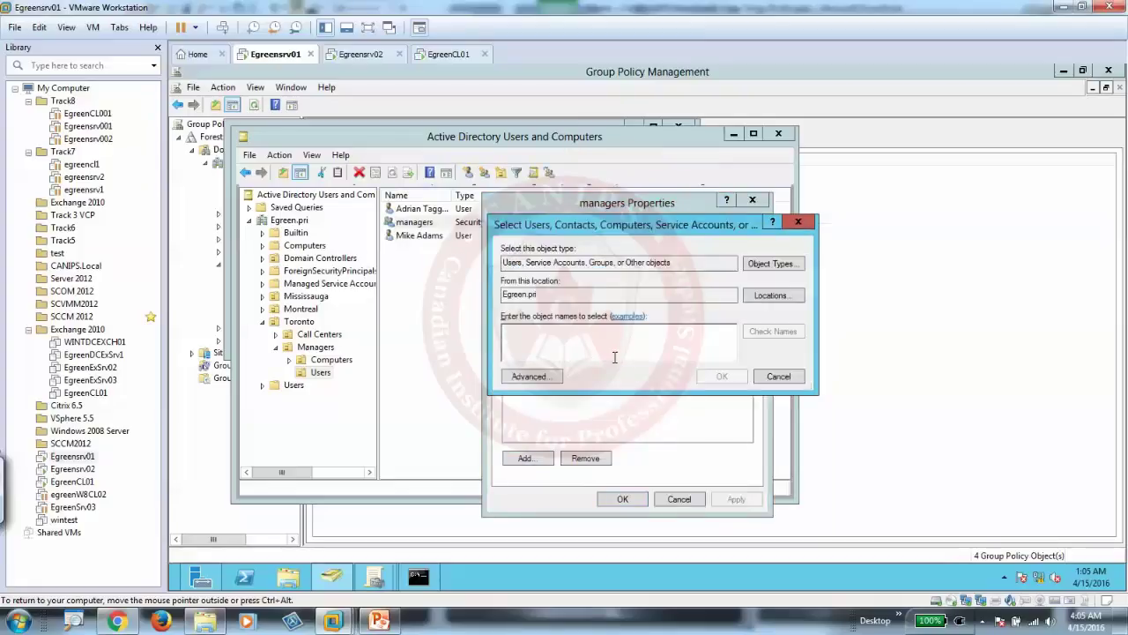
type("ad")
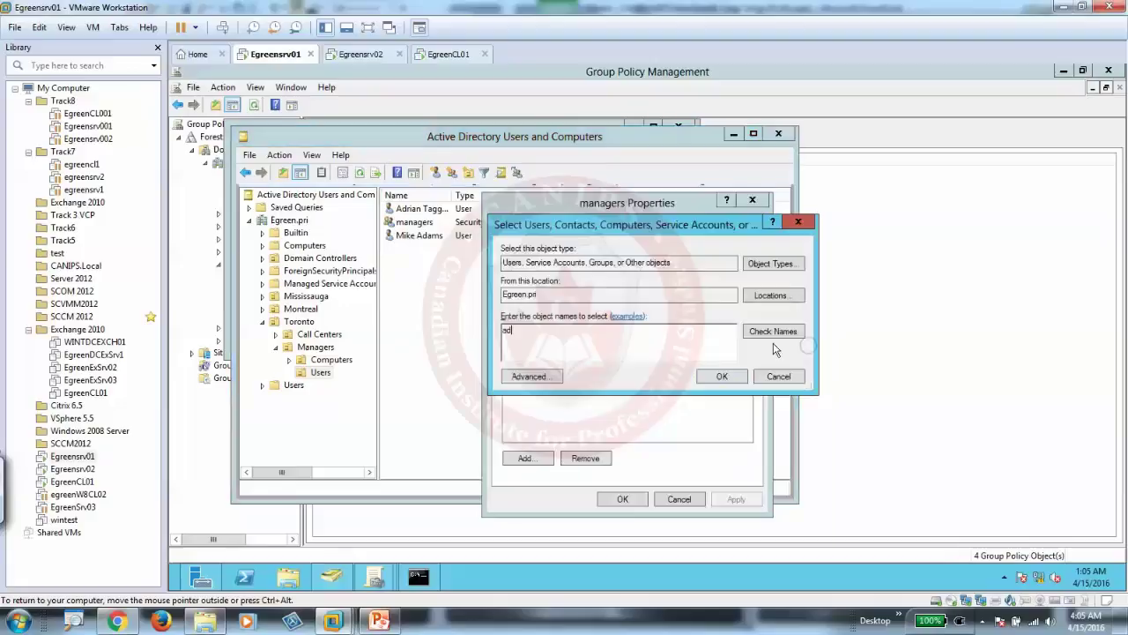
left_click(772, 331)
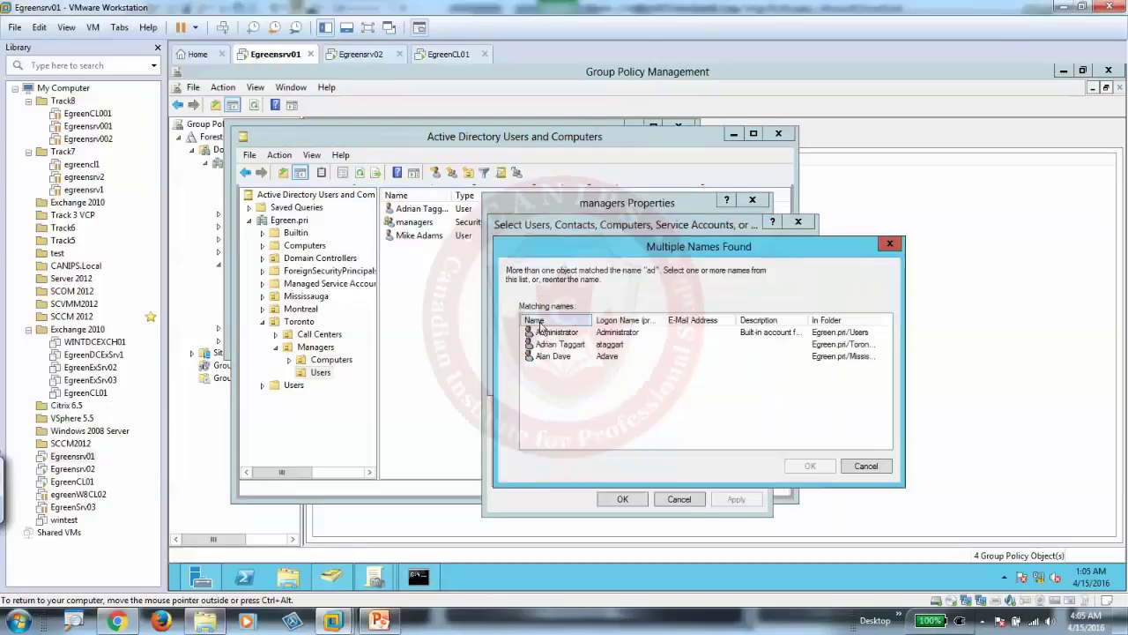
left_click(554, 356)
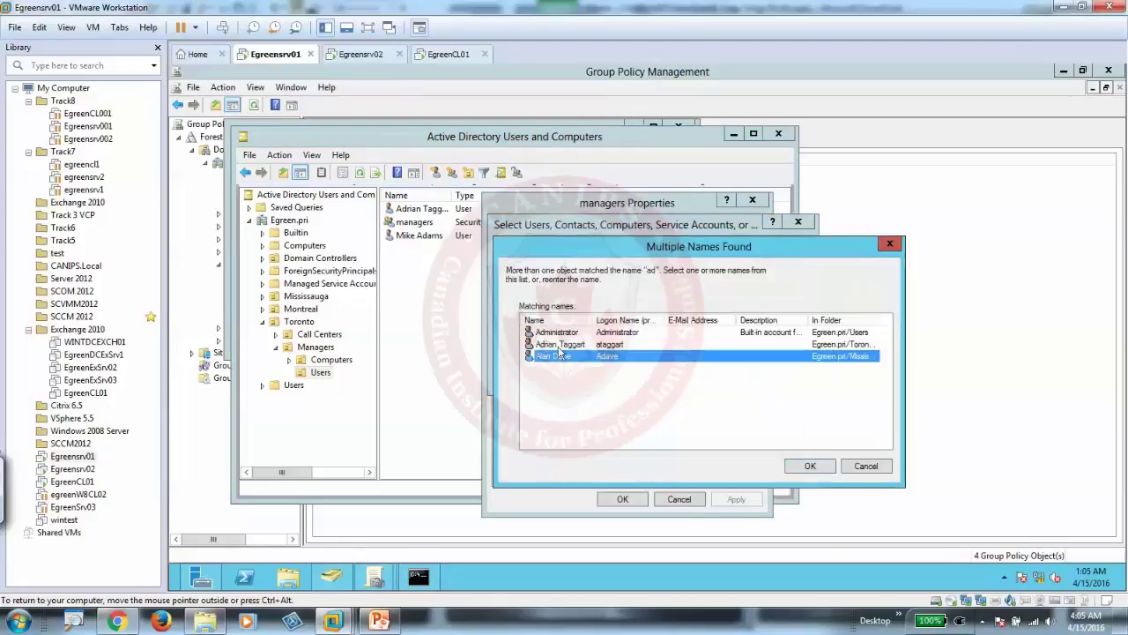
double_click(555, 357)
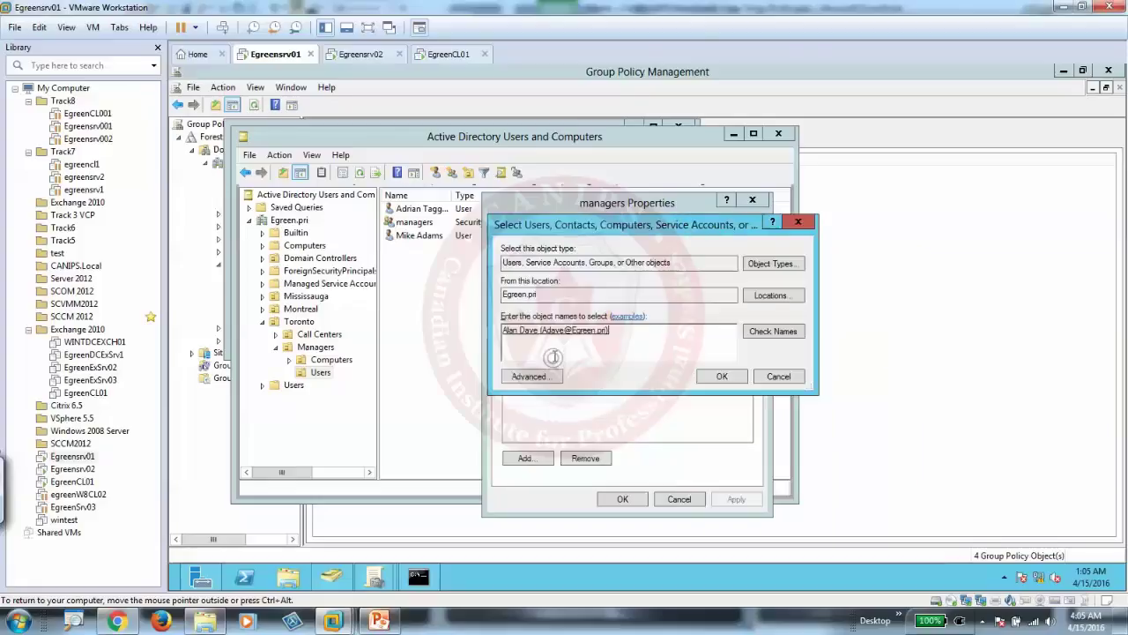
left_click(719, 376)
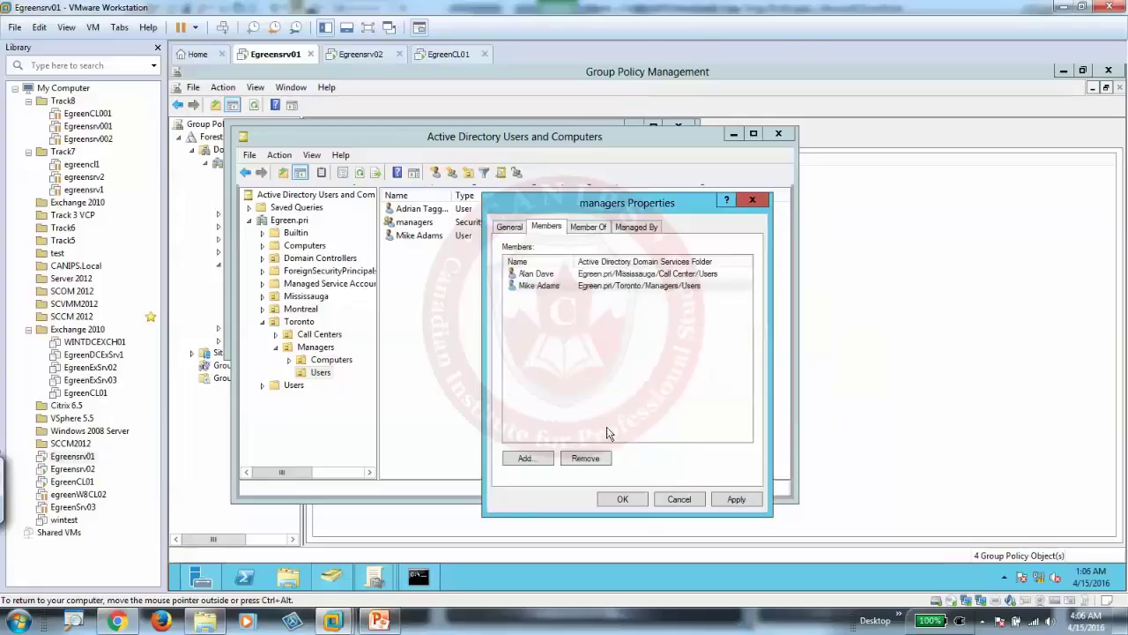
left_click(622, 499)
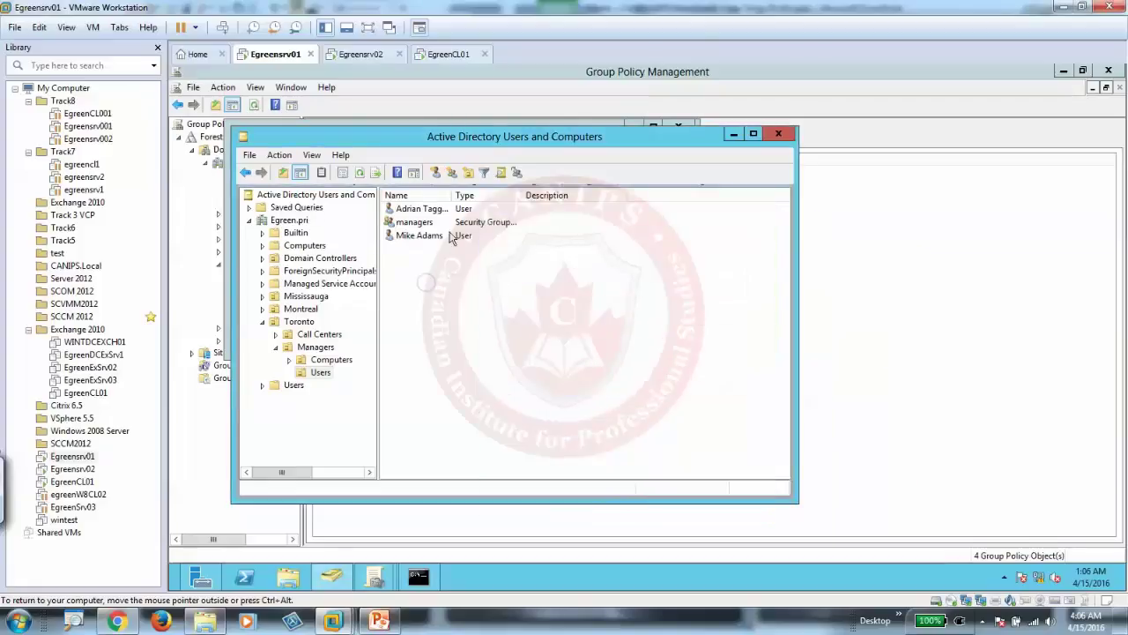
Confirm managers still lists both members, then rerun gpupdate in the Command Prompt
double_click(451, 224)
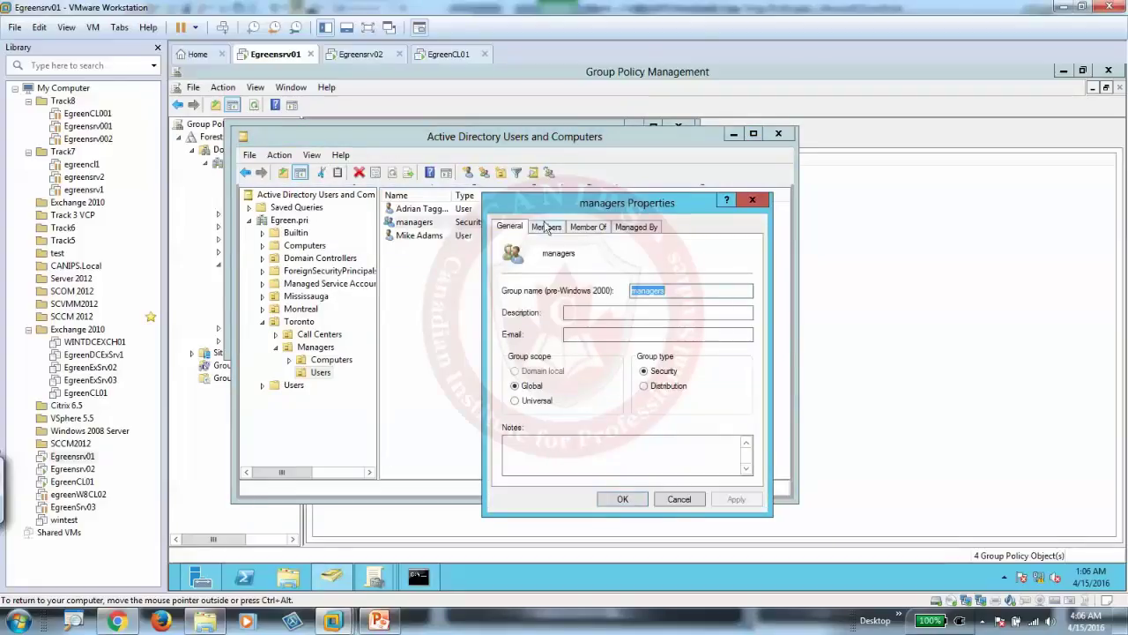
left_click(546, 227)
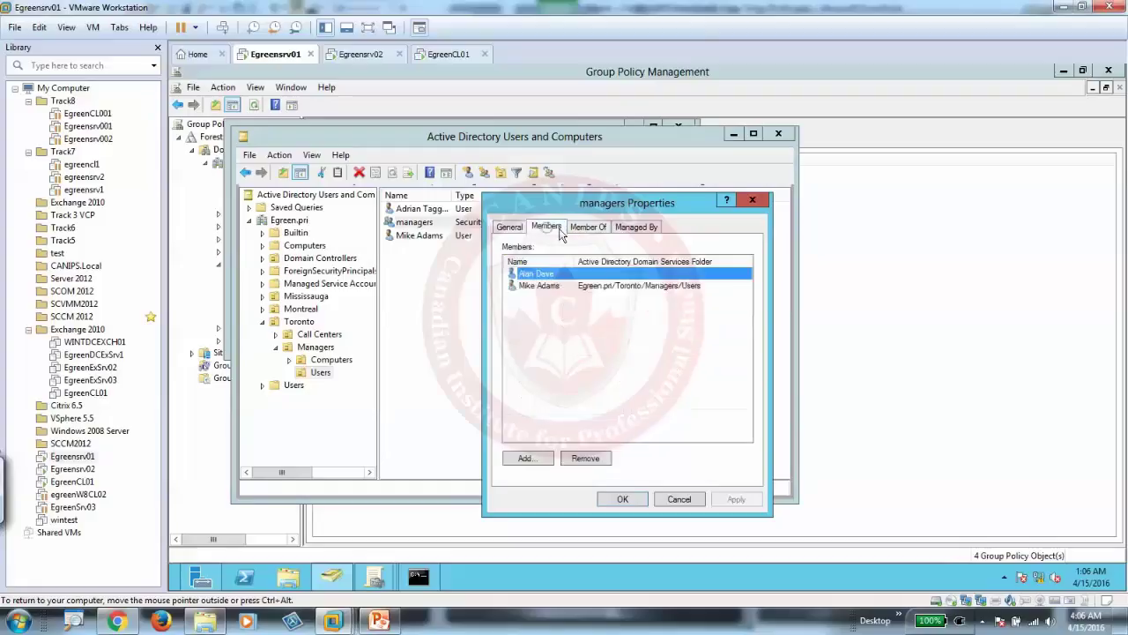
left_click(753, 202)
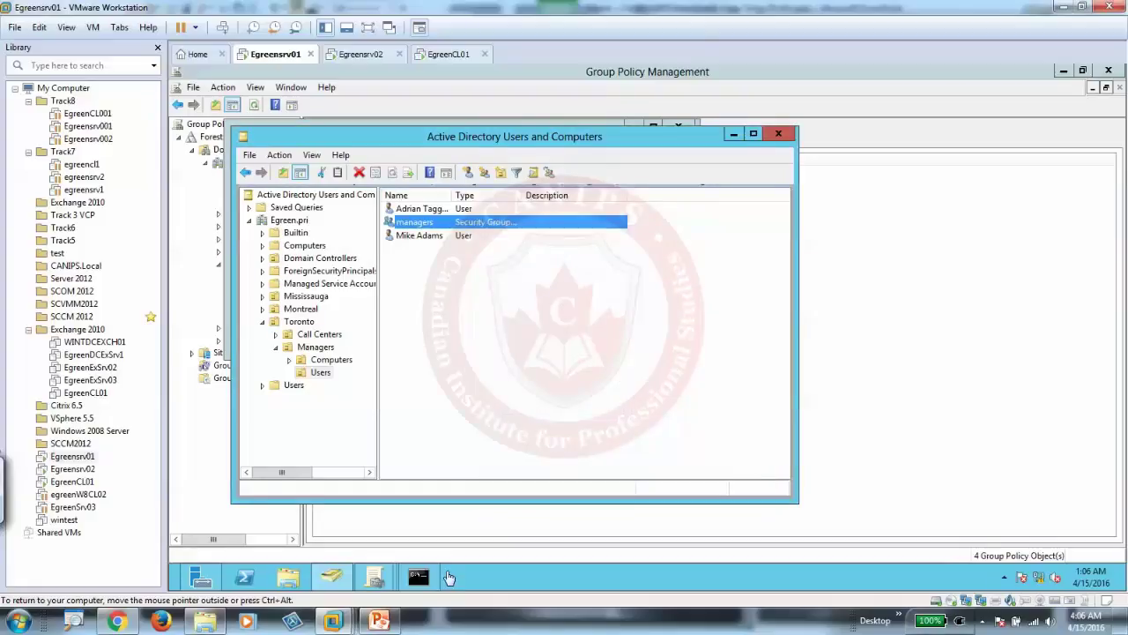
left_click(420, 582)
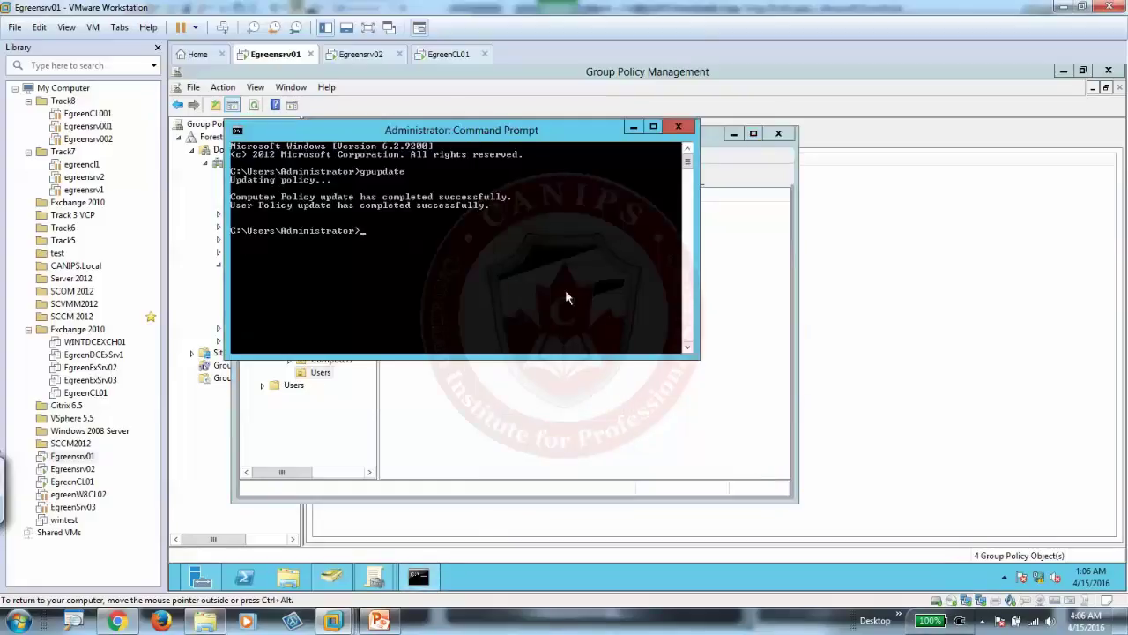
key("Up")
key("Return")
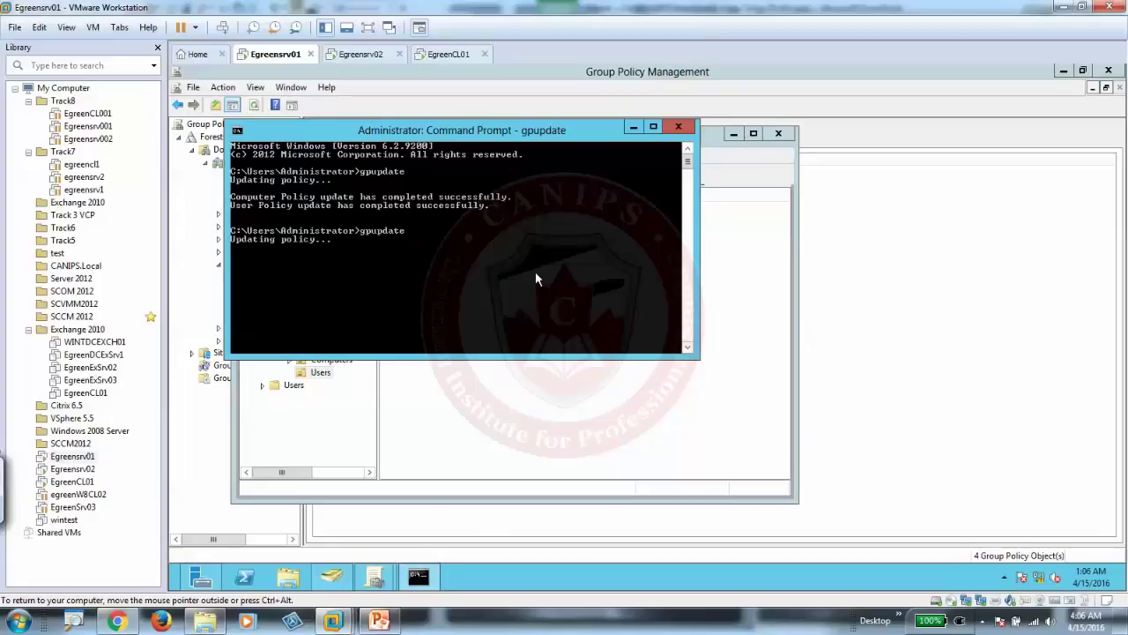
Recheck that both managers members remain, then run gpupdate a third time
left_click(505, 415)
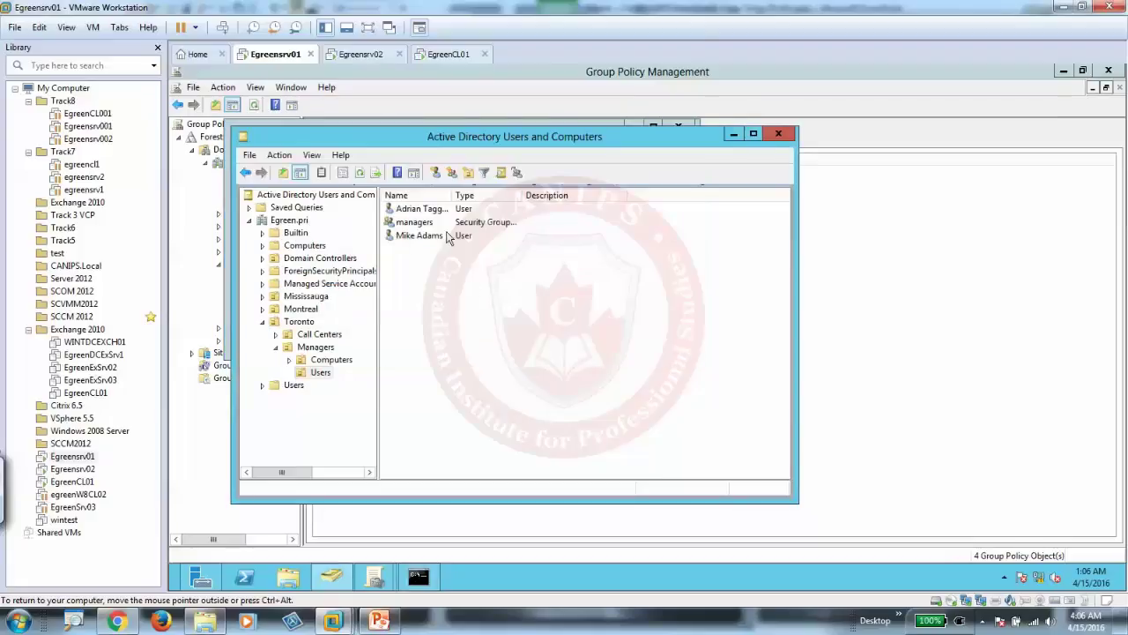
left_click(415, 222)
double_click(415, 223)
left_click(548, 227)
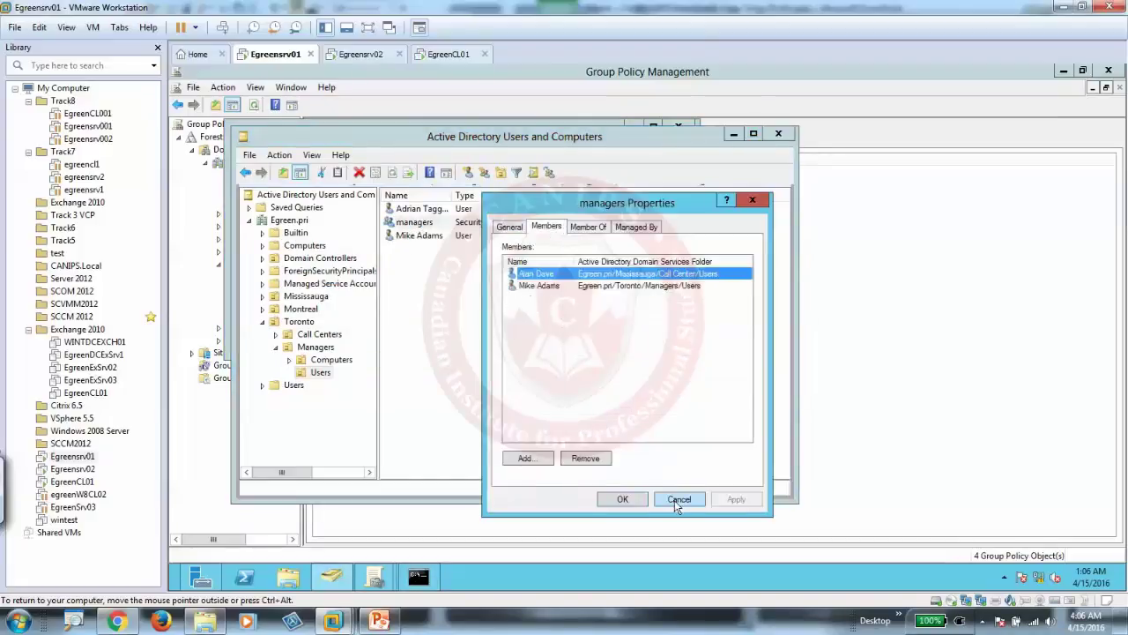
left_click(678, 499)
left_click(419, 578)
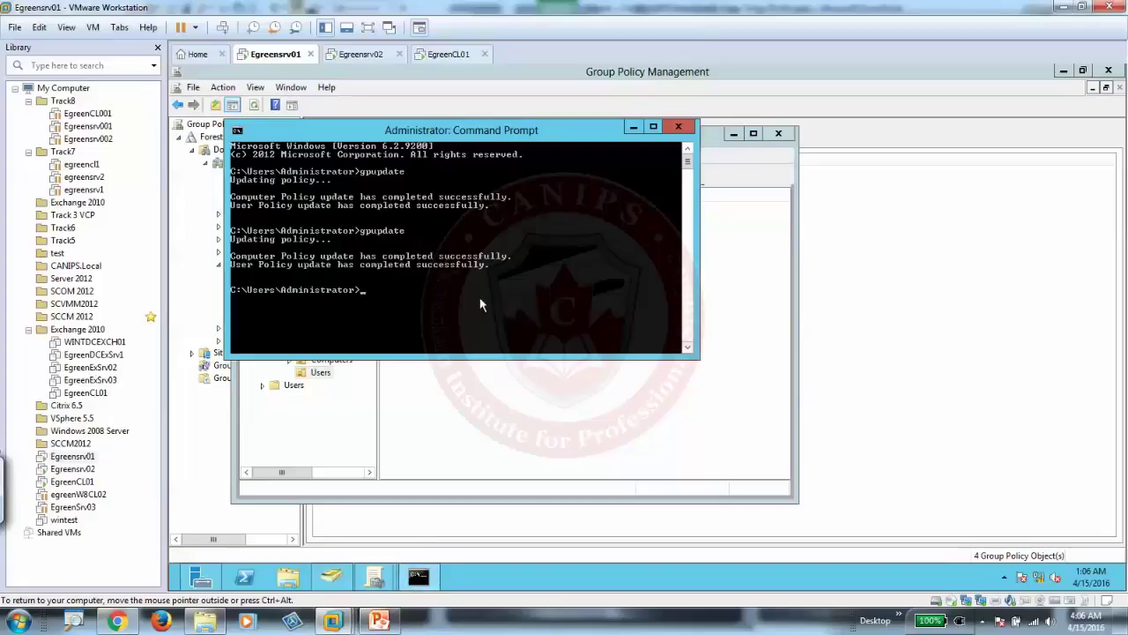
key("Up")
key("Return")
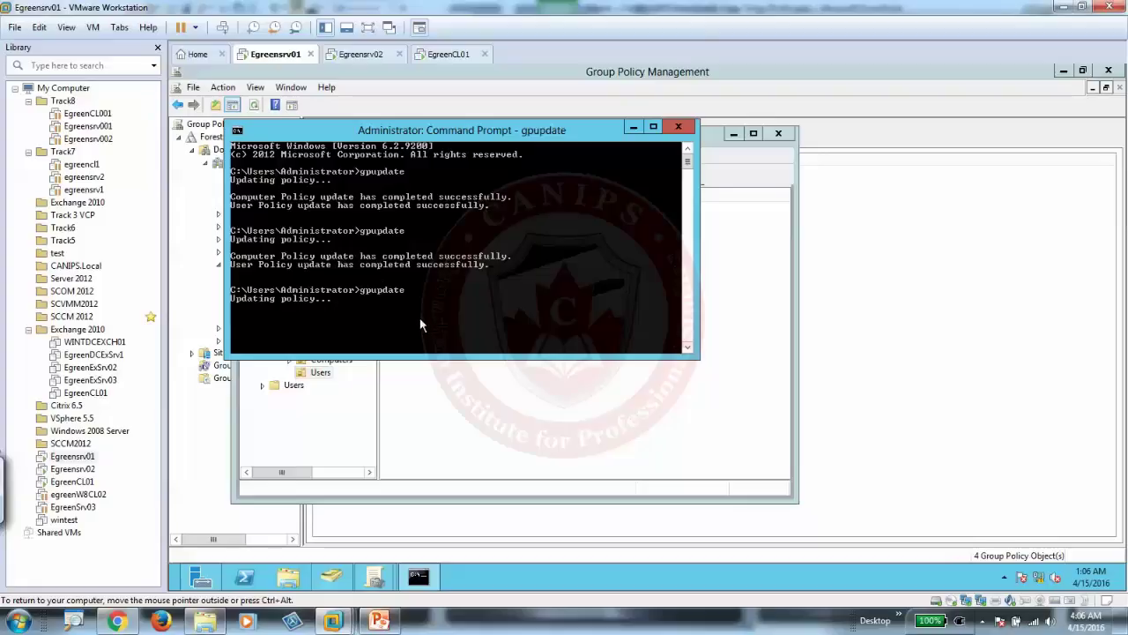
Refresh the Users container with F5 and view the managers group's two members
left_click(720, 327)
key("F5")
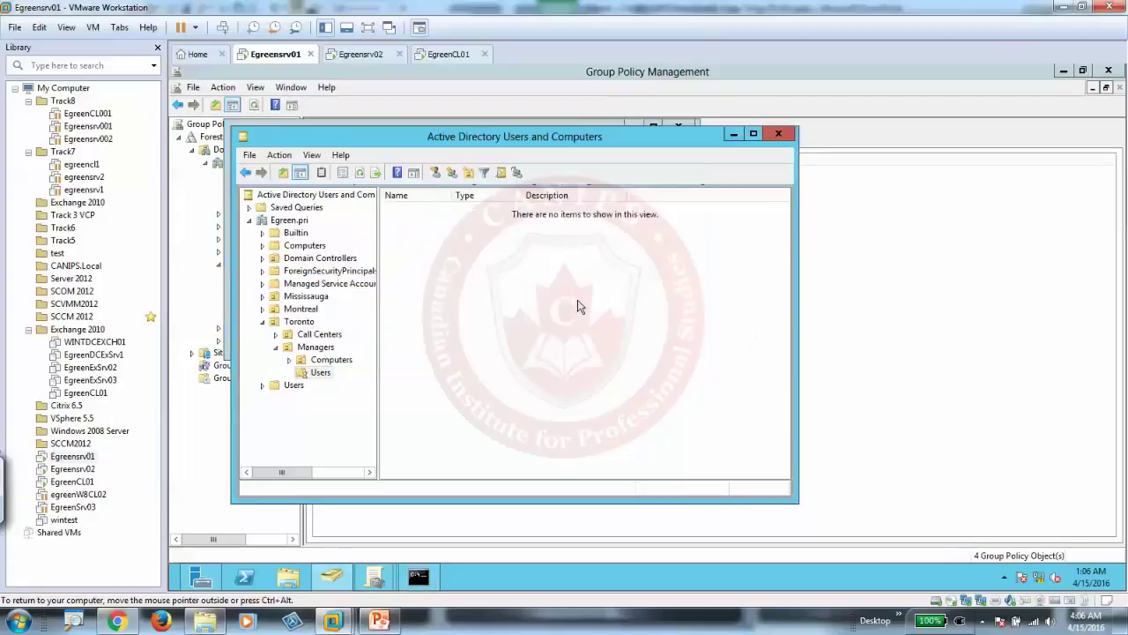
double_click(425, 226)
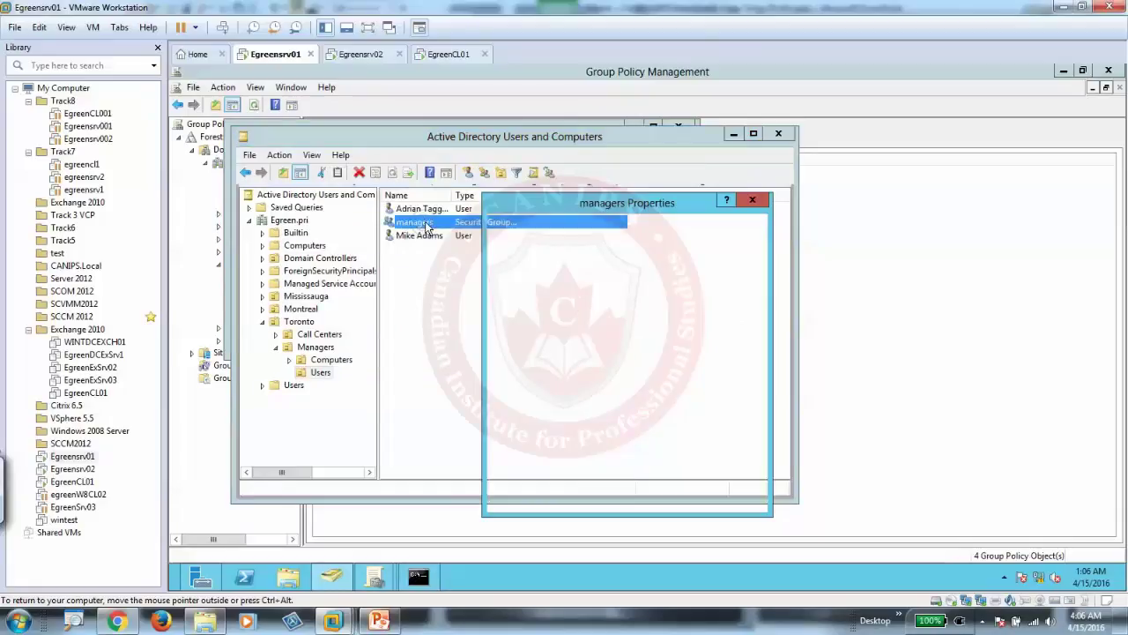
left_click(546, 229)
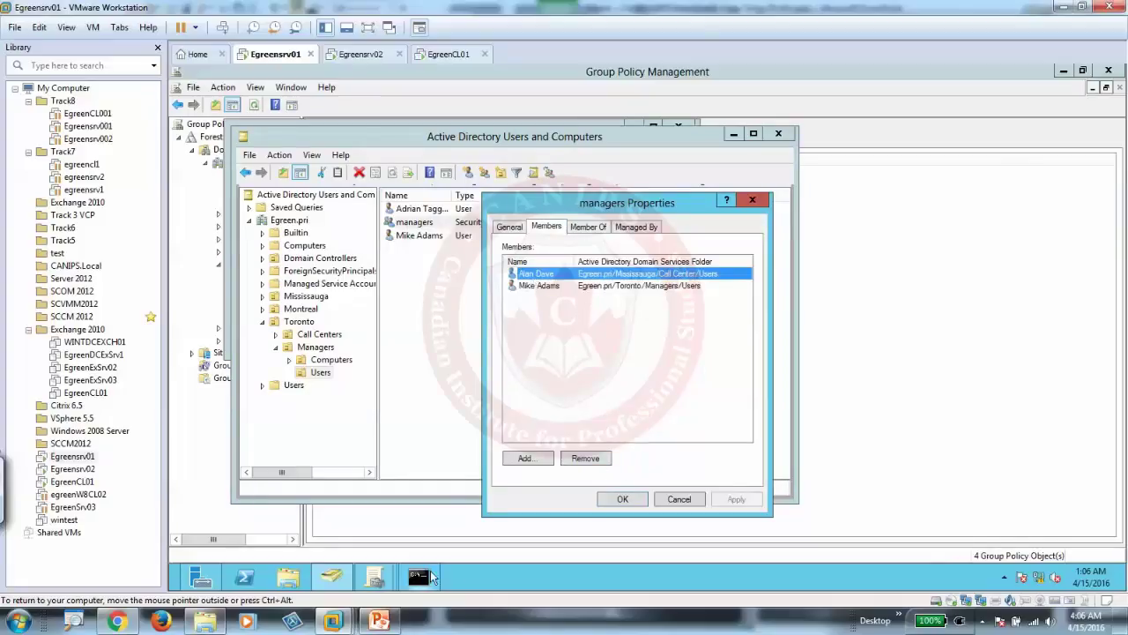
Run gpupdate /force and dismiss the managers properties once the update finishes
left_click(430, 578)
key("Up")
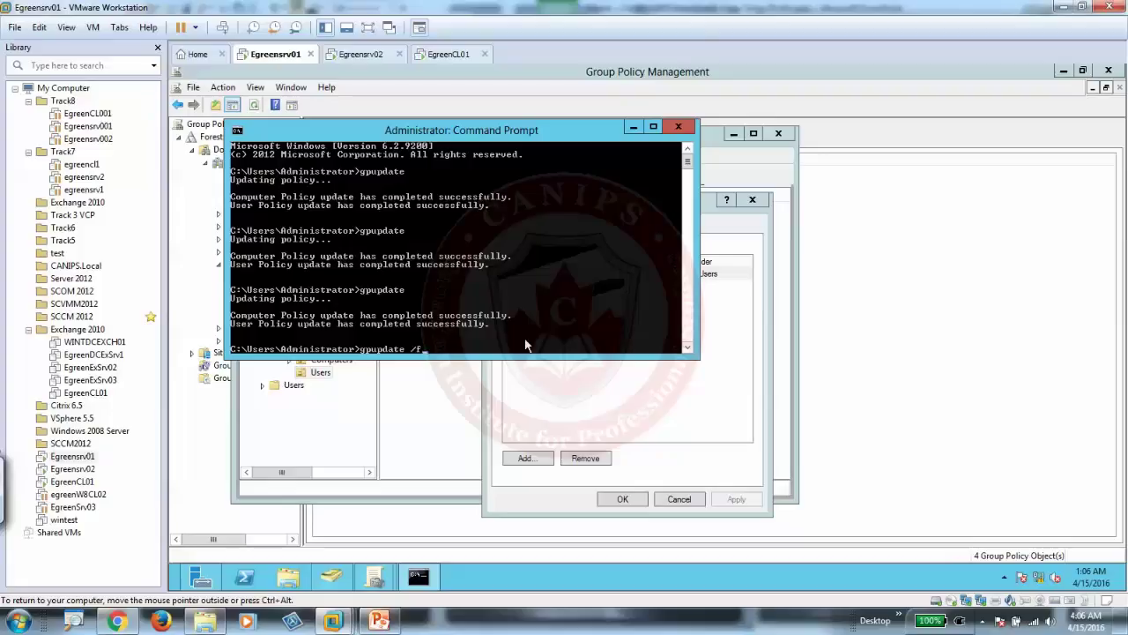
type("/force")
key("Return")
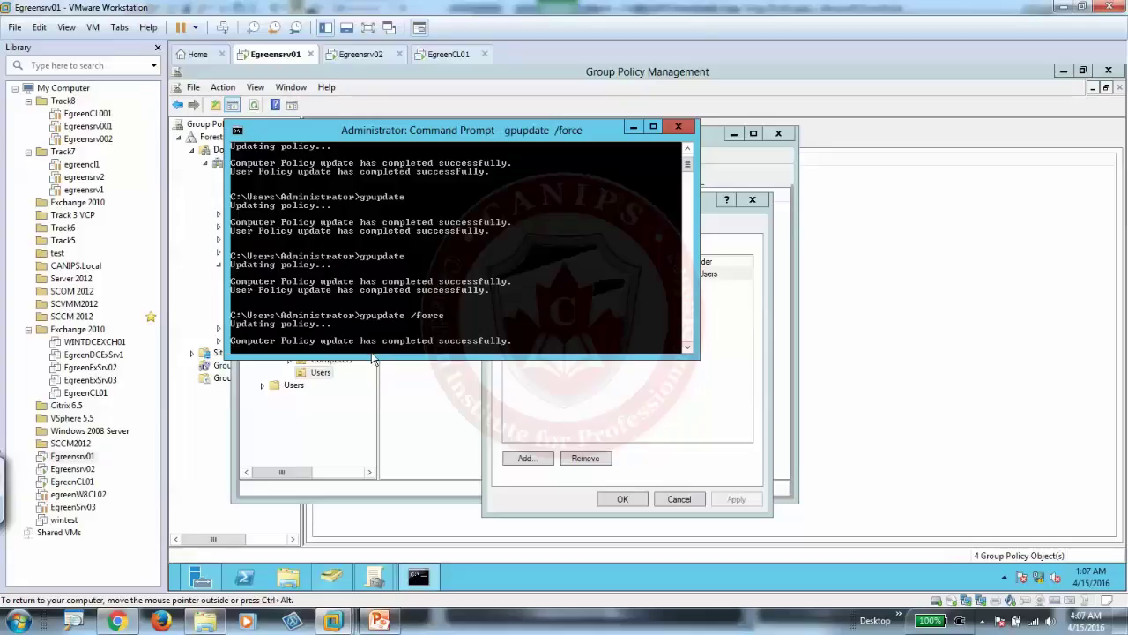
left_click(675, 499)
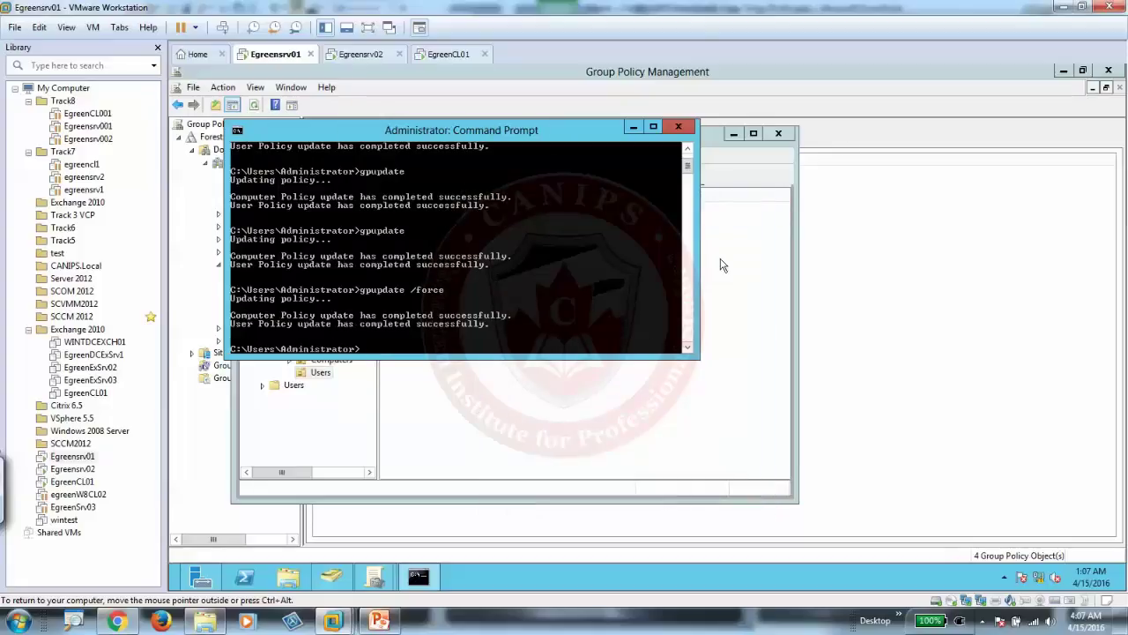
Show the managers Members tab listing only the single GPO-defined member
left_click(718, 266)
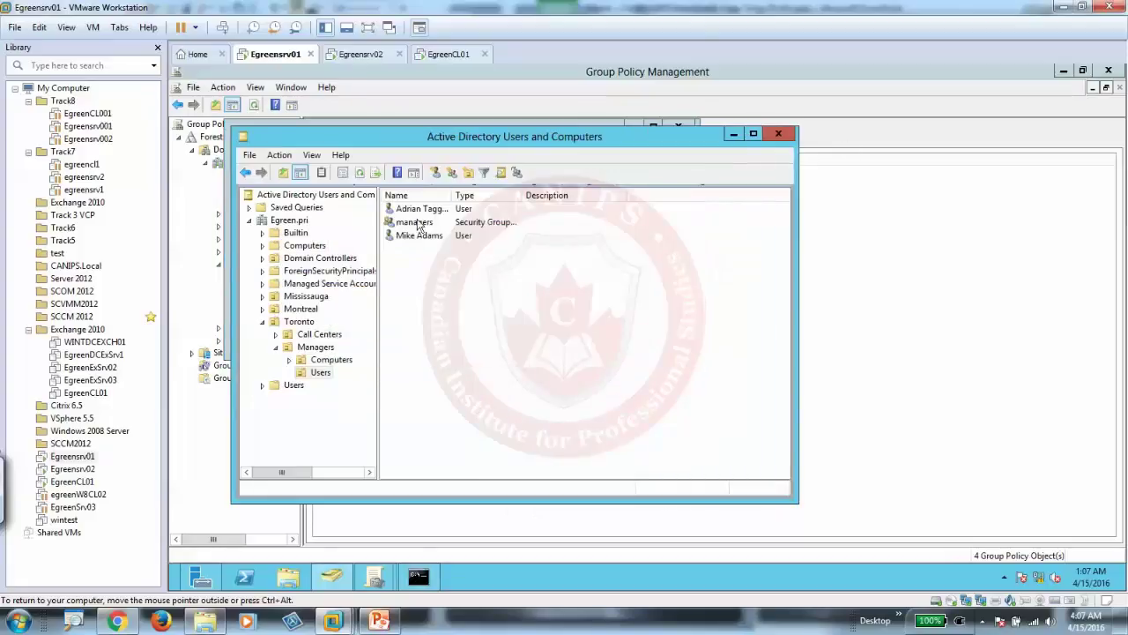
double_click(414, 222)
left_click(545, 227)
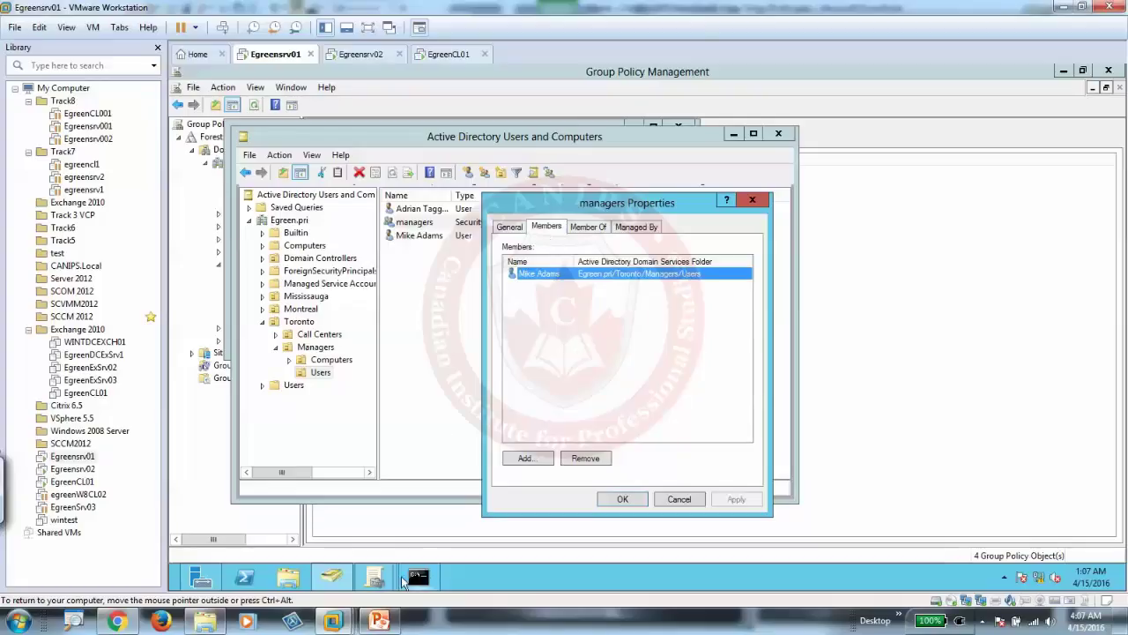
left_click(413, 578)
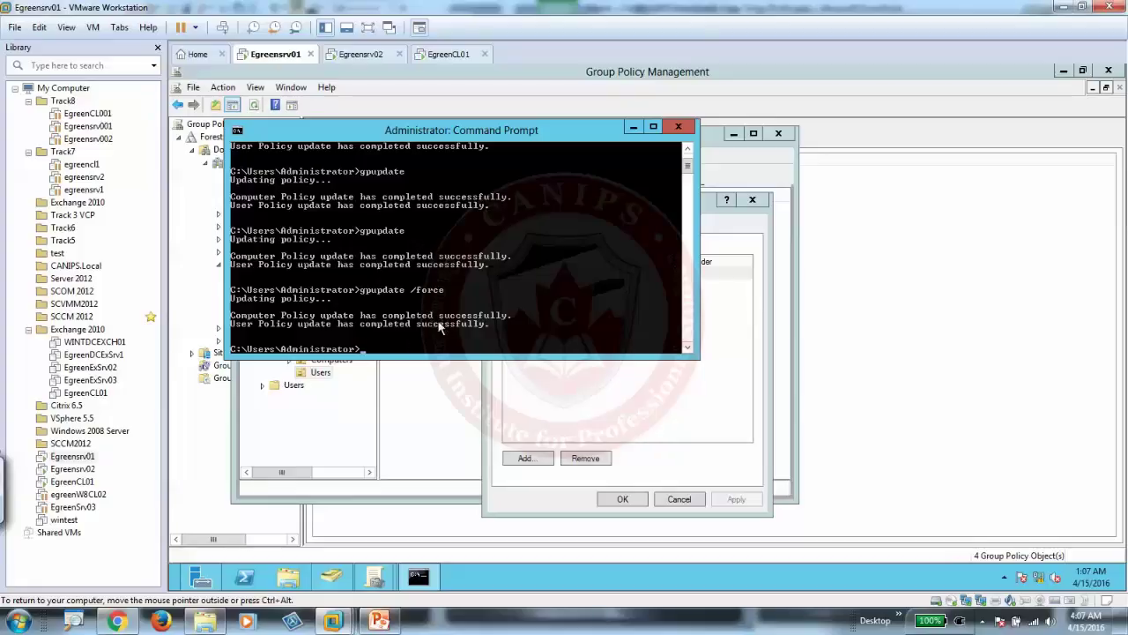
left_click(612, 413)
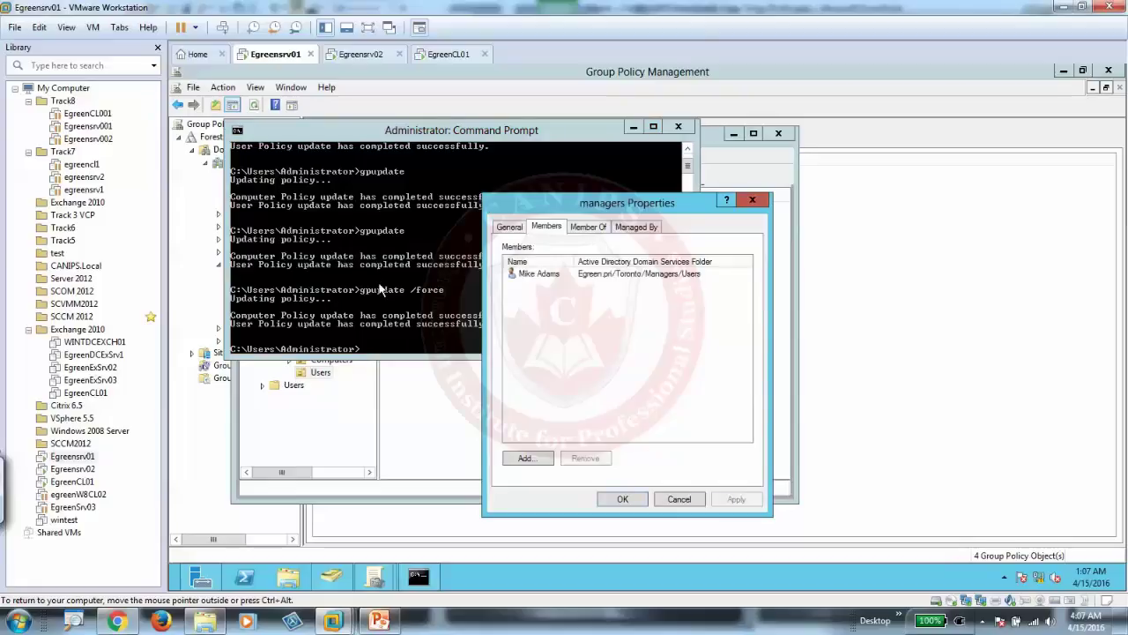